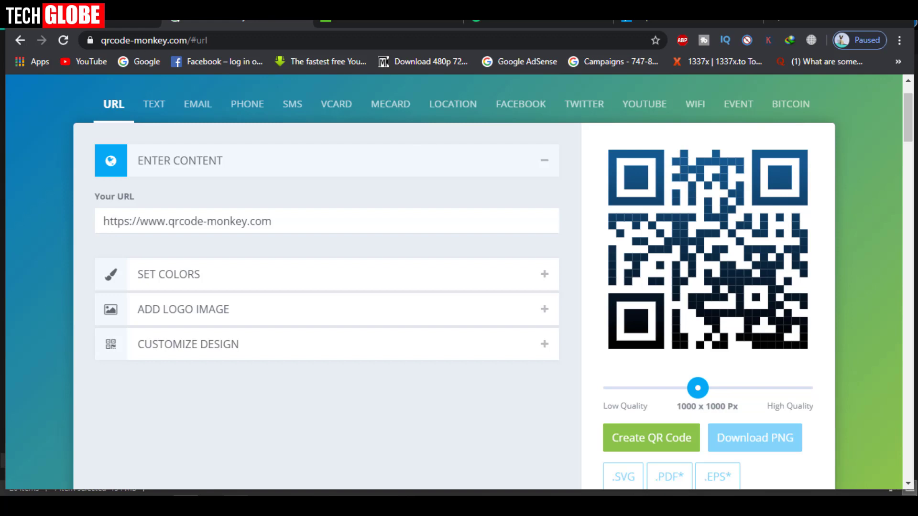
Switch to the WhatsApp Web page, reload its login QR code as an example, and return to the QR code generator.
click(258, 15)
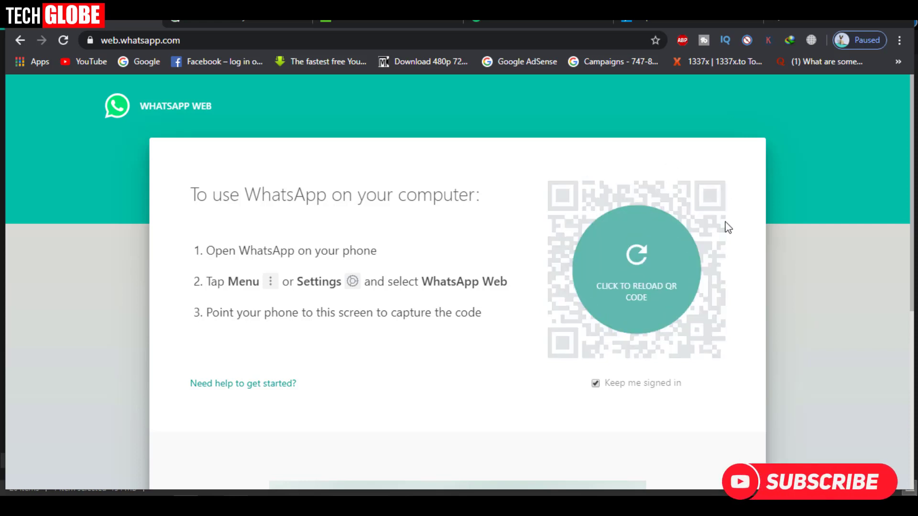
click(638, 256)
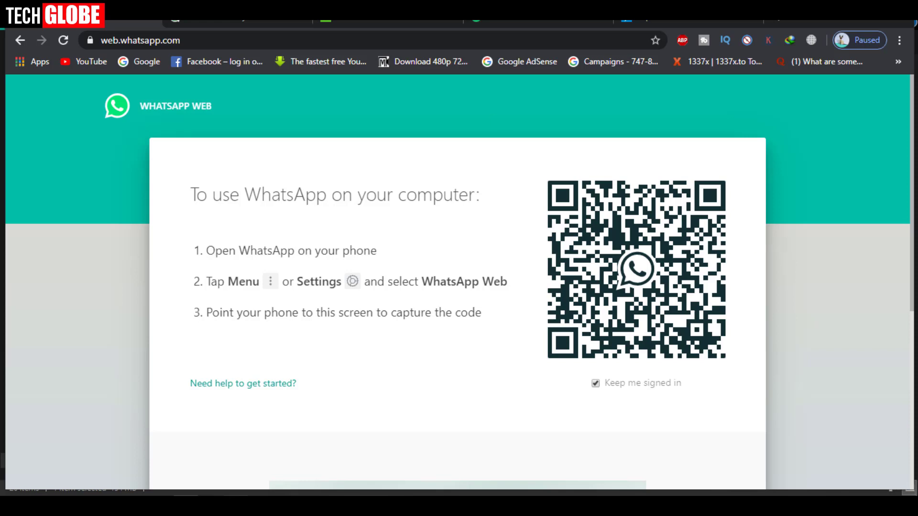
click(217, 26)
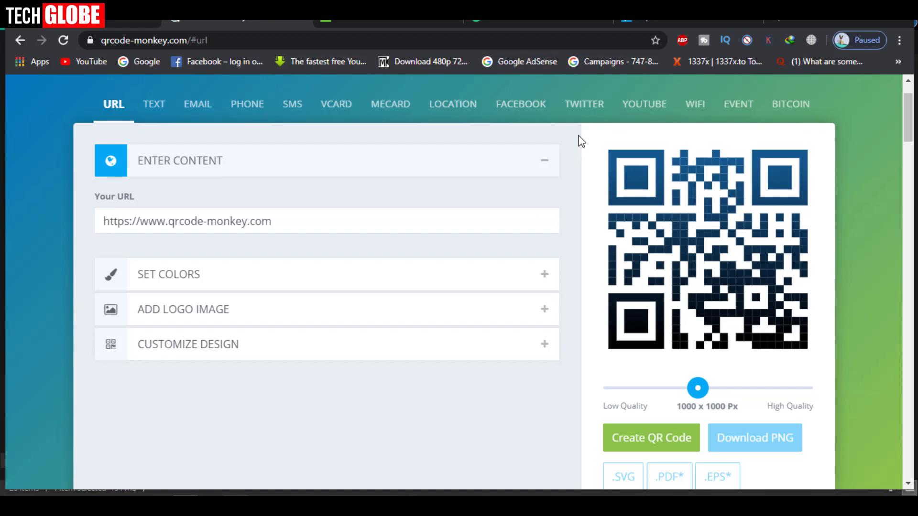
click(642, 105)
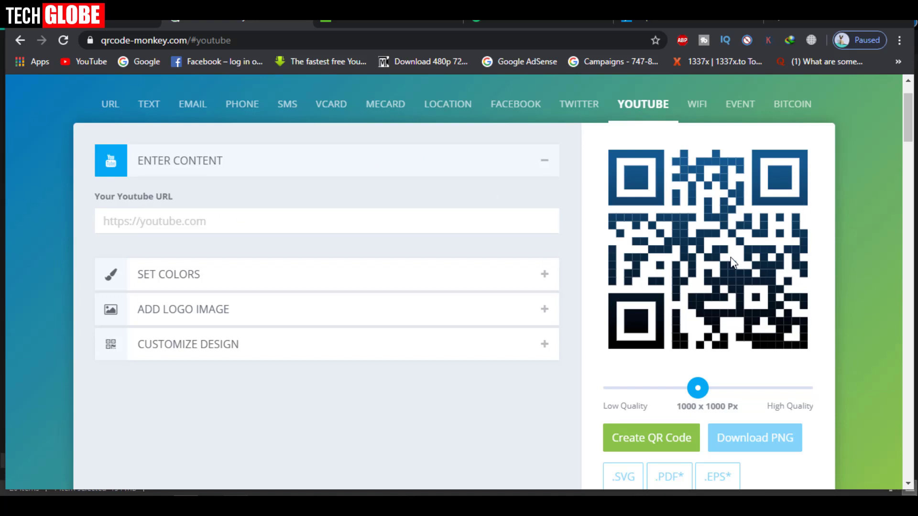
click(113, 103)
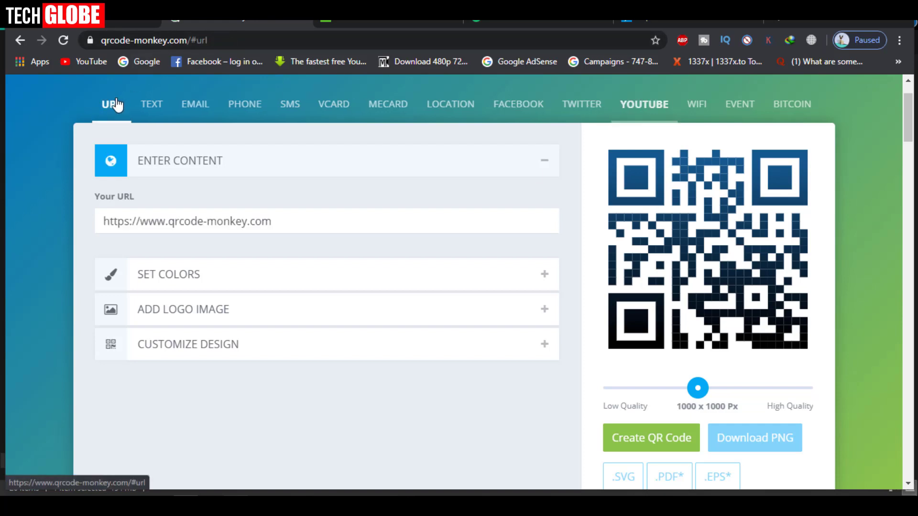
triple_click(179, 219)
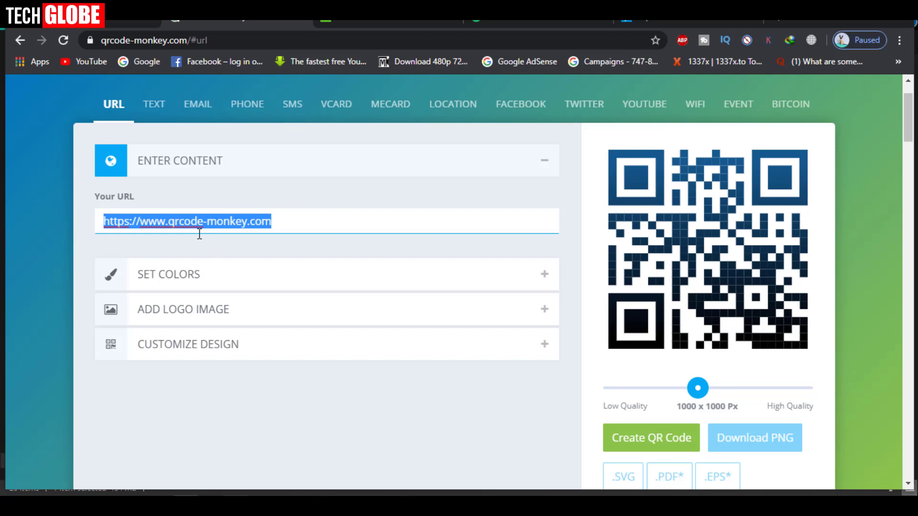
right_click(177, 219)
text(http://yb.com/)
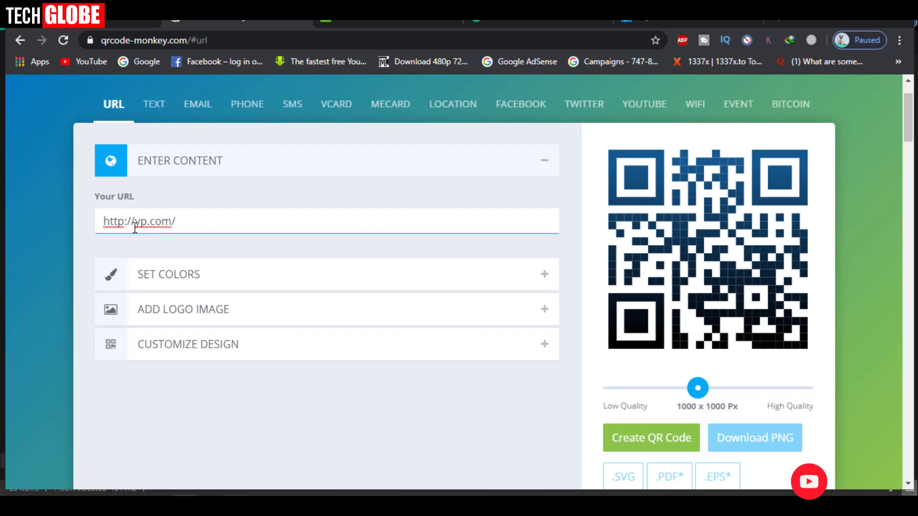
drag(181, 223, 82, 223)
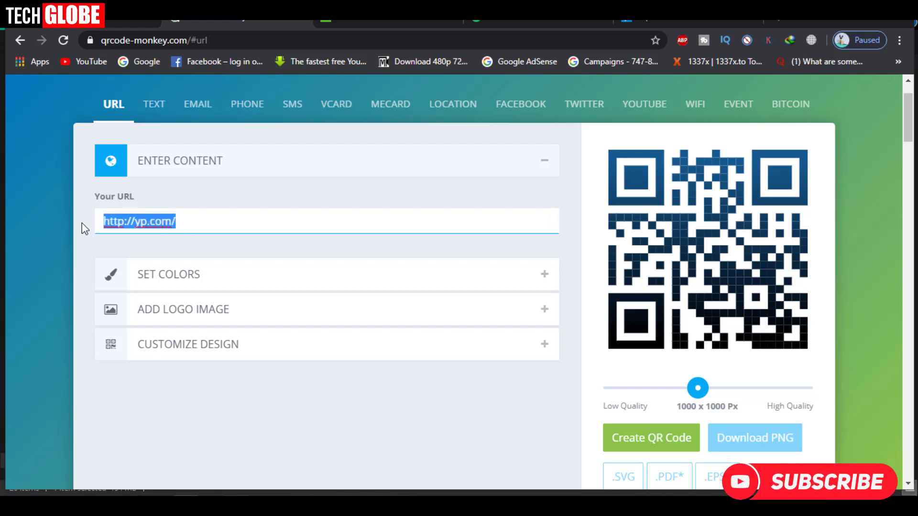
click(252, 218)
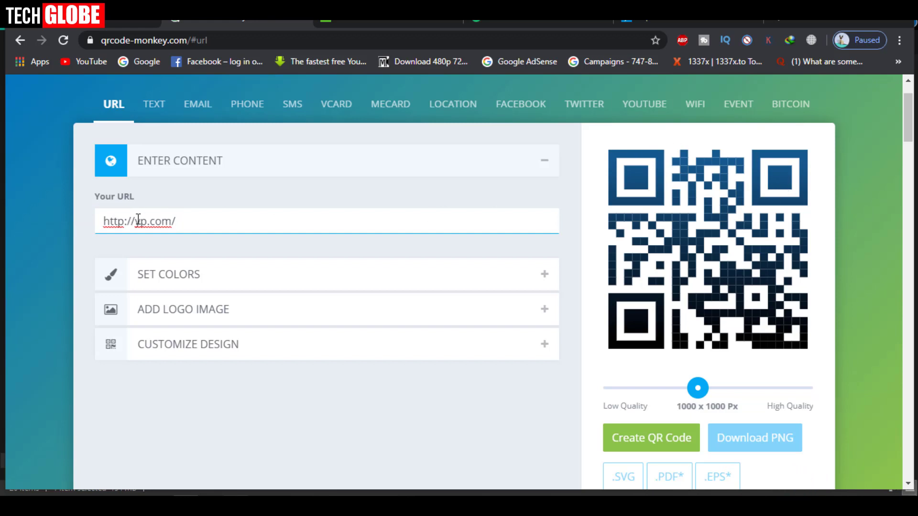
drag(202, 222, 42, 220)
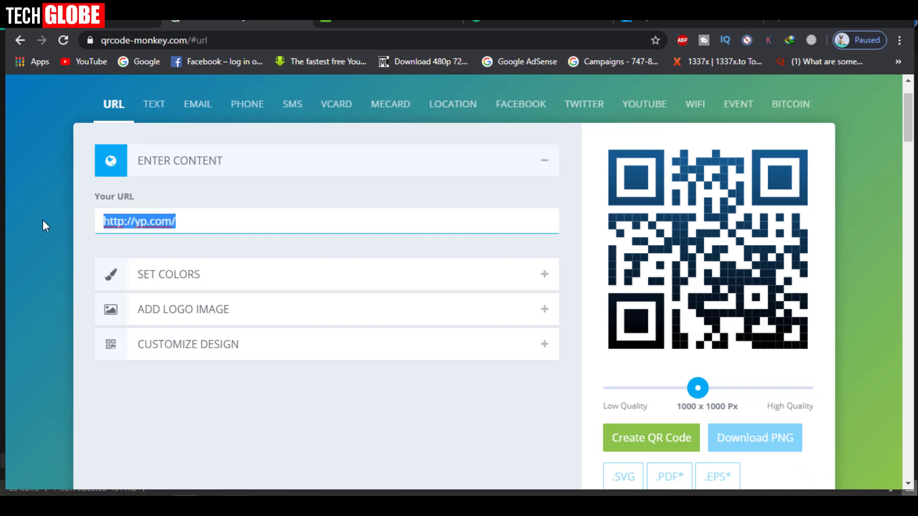
click(191, 220)
Raise the QR code's output resolution to 1300 x 1300 px.
scroll(191, 220, down, 1)
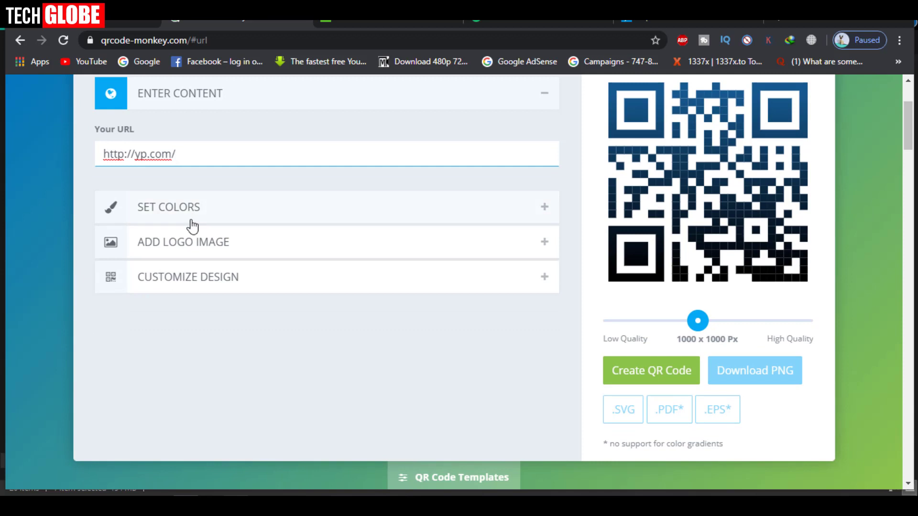
scroll(136, 225, up, 2)
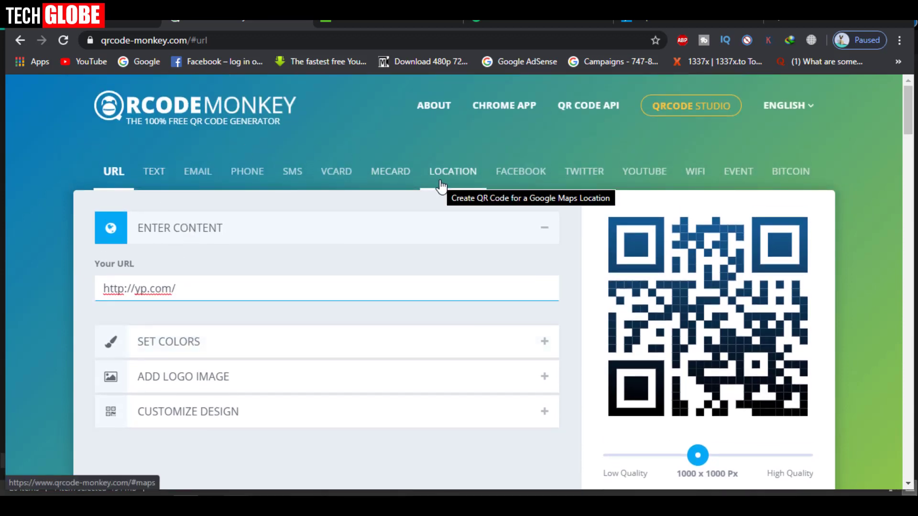
scroll(441, 186, down, 1)
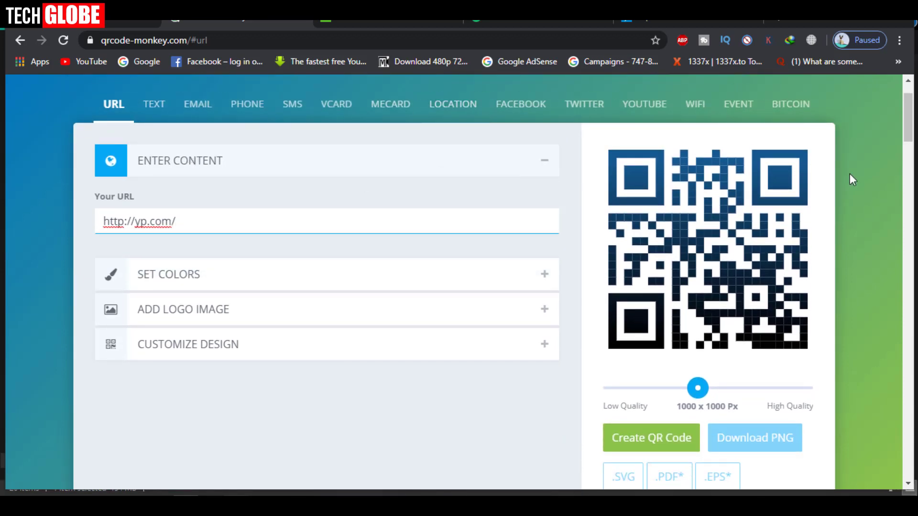
scroll(712, 246, down, 1)
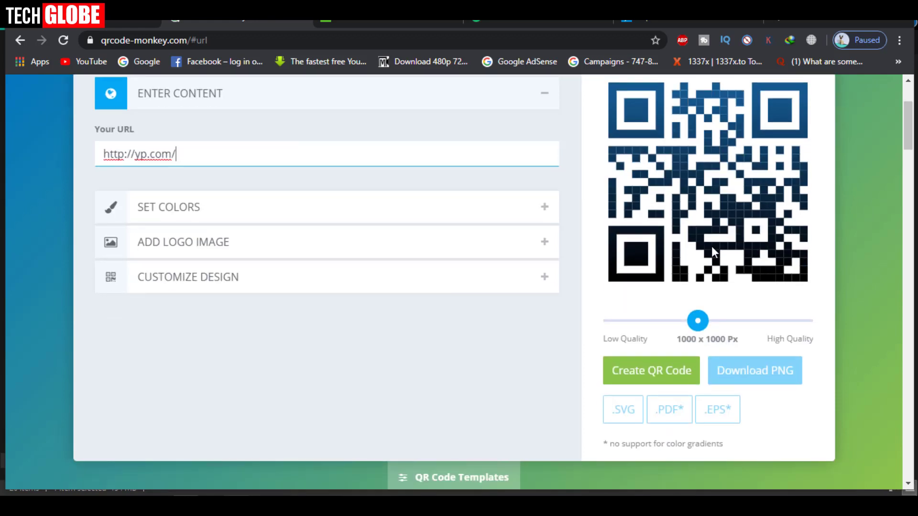
drag(698, 321, 729, 324)
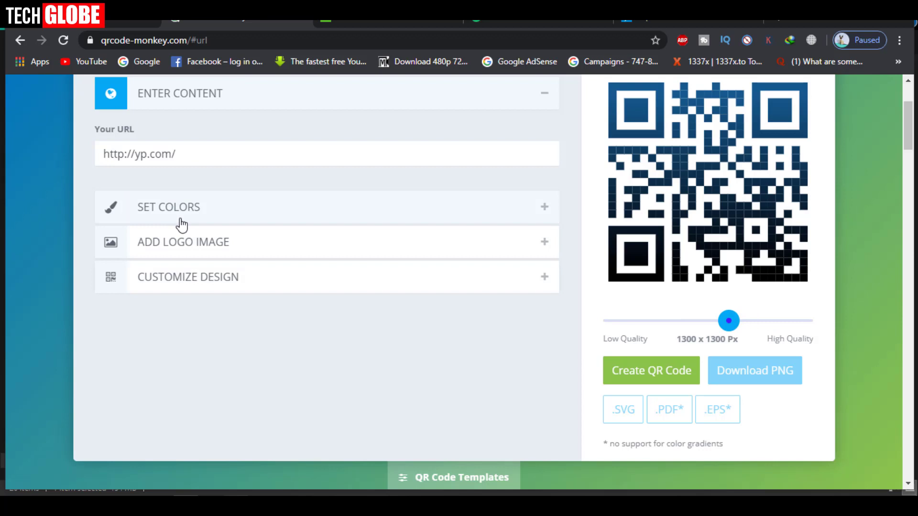
Open the color settings, keep the single foreground color, and generate the QR code.
click(165, 213)
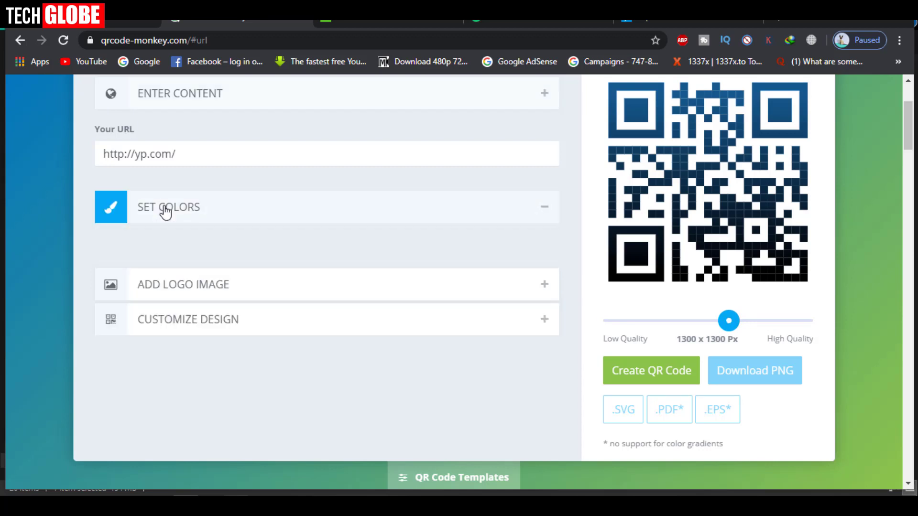
scroll(287, 240, up, 1)
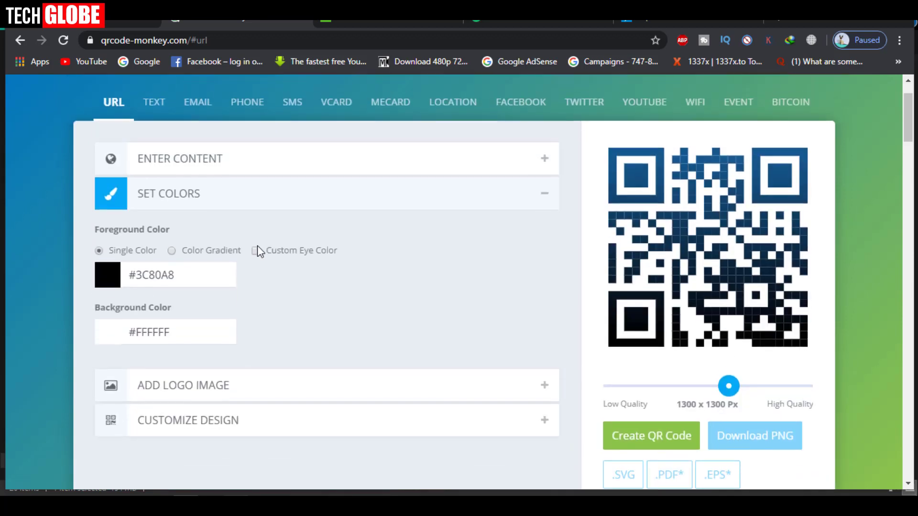
click(102, 280)
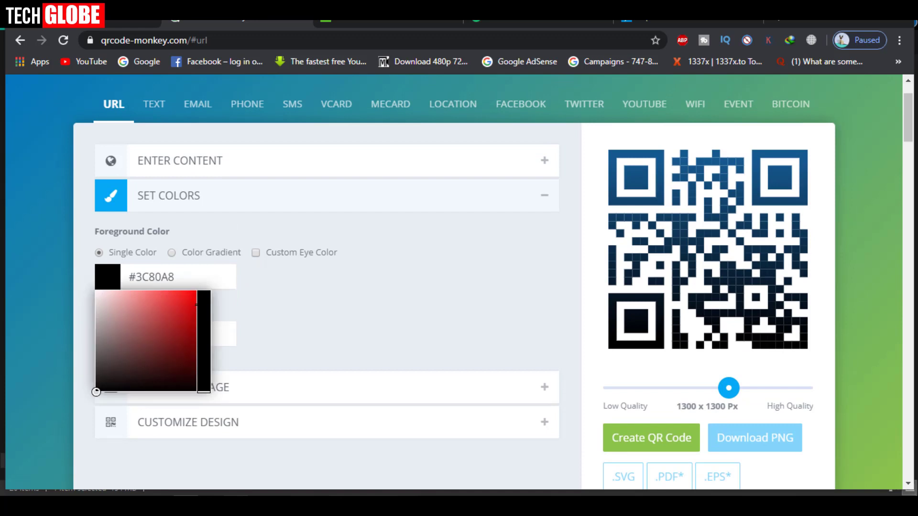
click(391, 284)
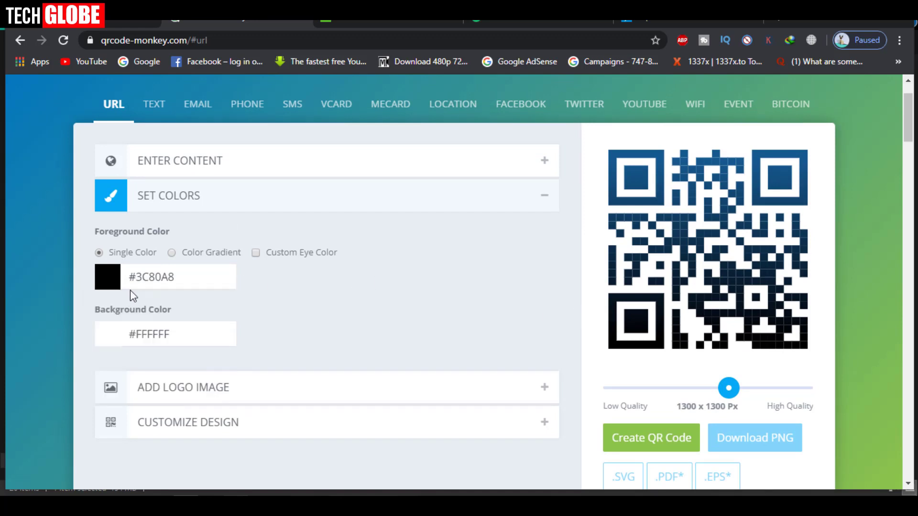
click(644, 437)
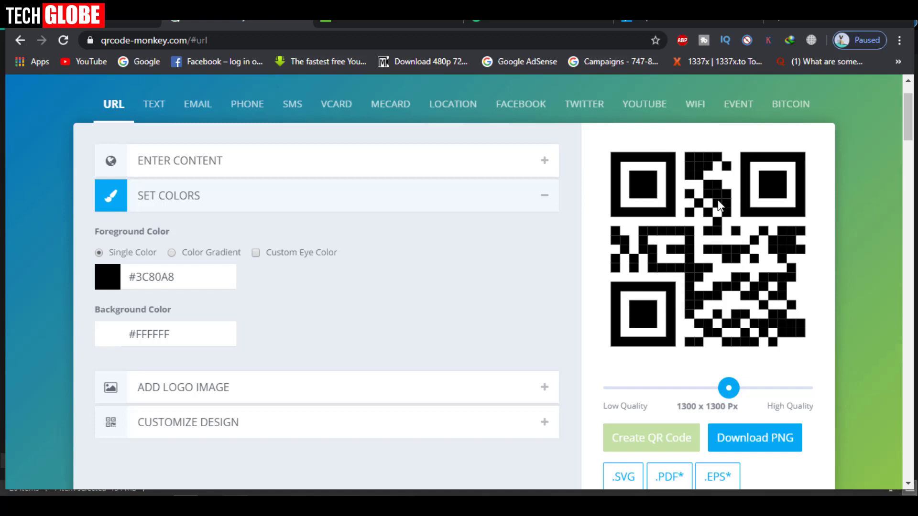
Change the foreground to a linear color gradient from #000000 to #0277bd and regenerate the QR code.
scroll(195, 194, down, 1)
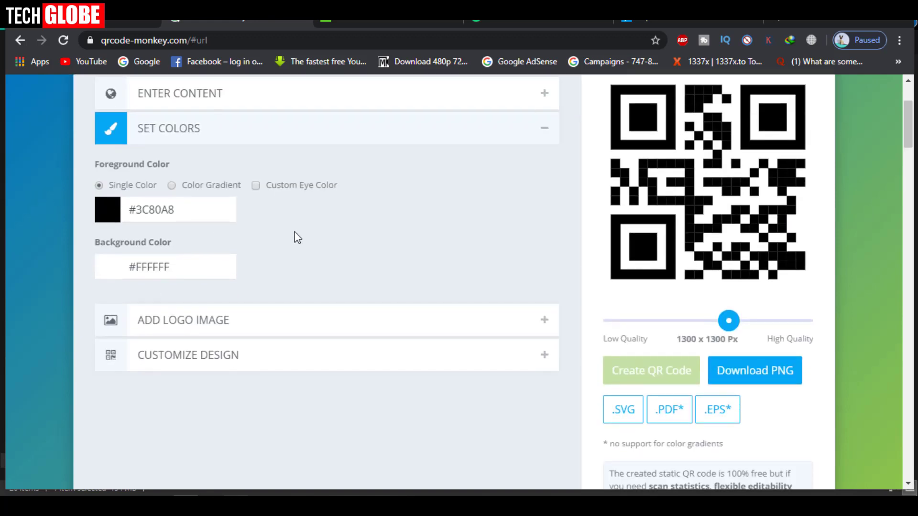
click(172, 186)
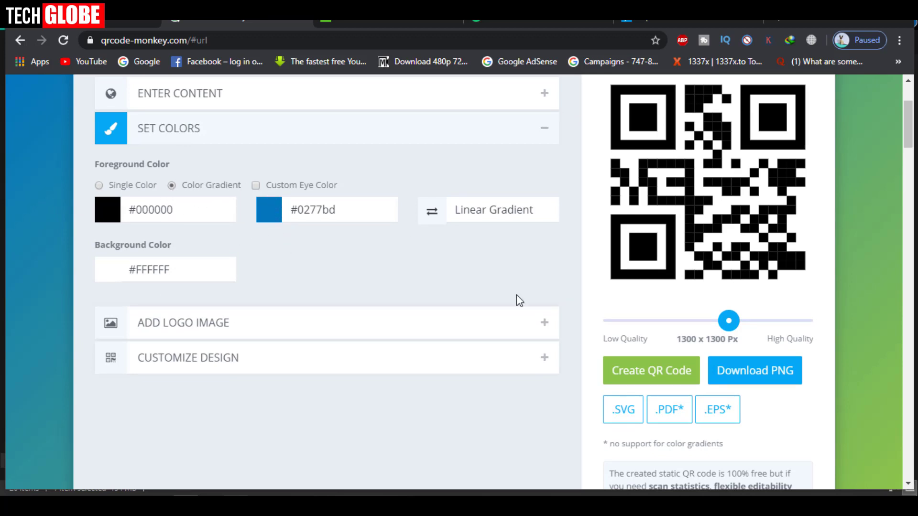
click(663, 377)
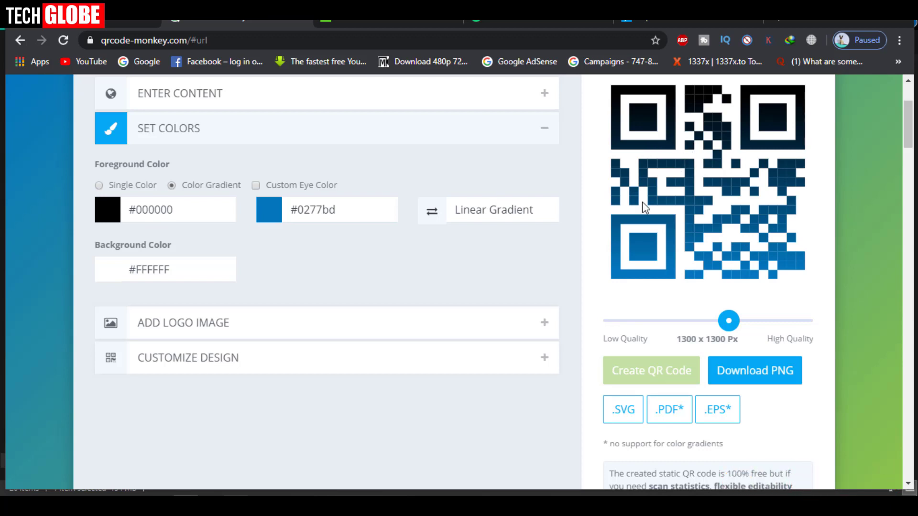
scroll(641, 202, up, 2)
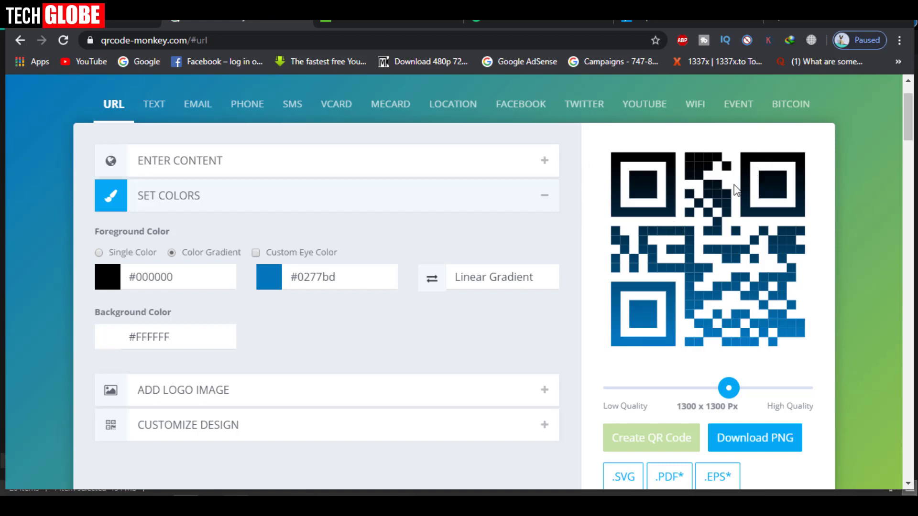
Enable custom eye color, set the inner eye color to red #FF0000, and regenerate the QR code.
click(256, 253)
scroll(256, 255, down, 1)
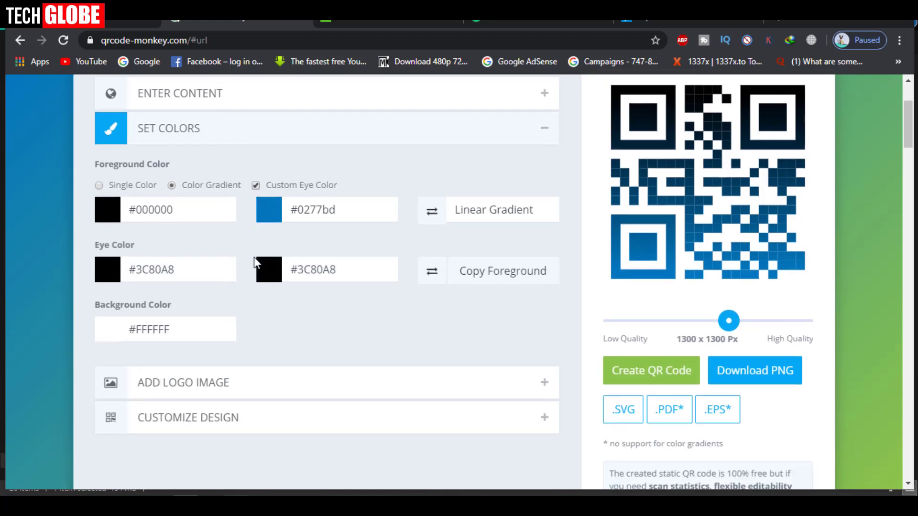
click(264, 282)
drag(333, 316, 409, 252)
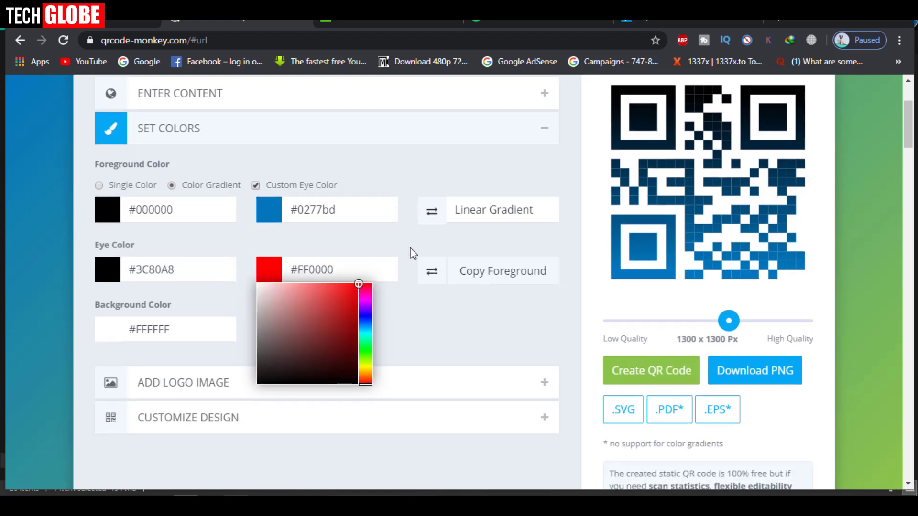
click(506, 308)
click(634, 374)
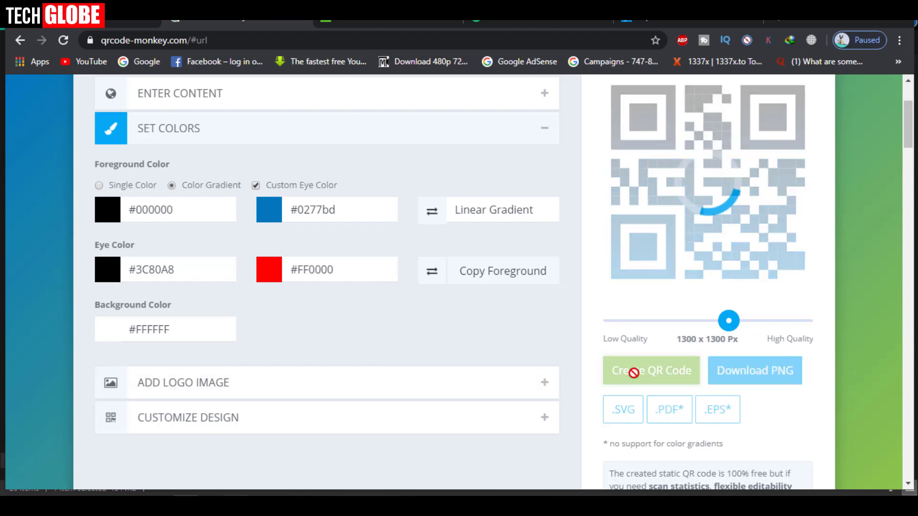
scroll(635, 366, up, 3)
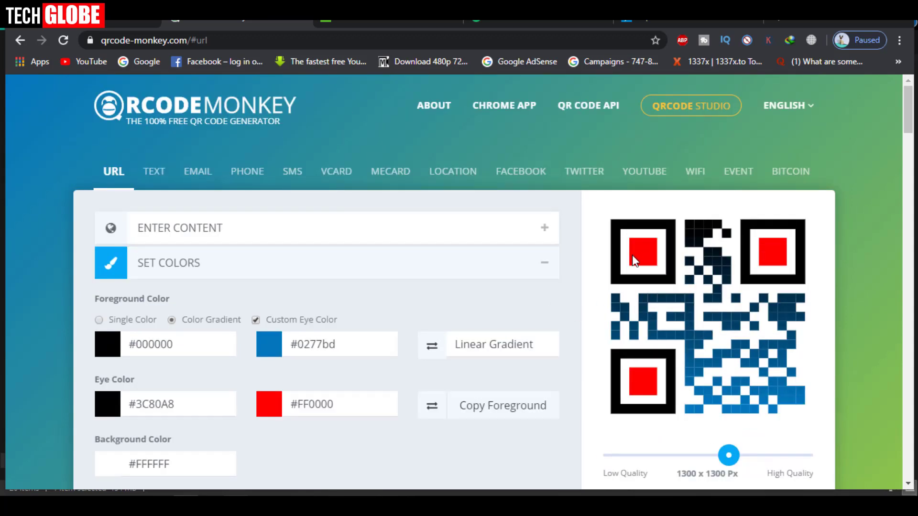
Set the outer eye frame color to magenta #DB00B0 and regenerate the QR code.
scroll(570, 294, down, 1)
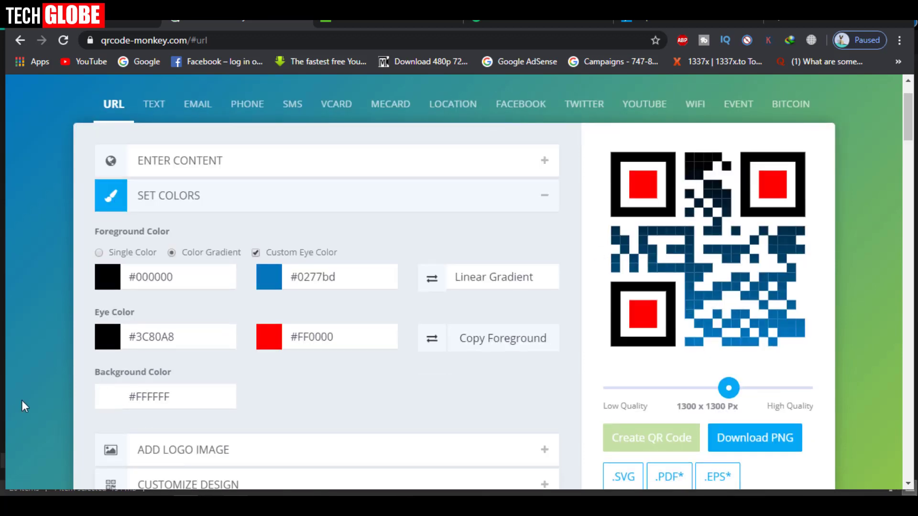
click(107, 341)
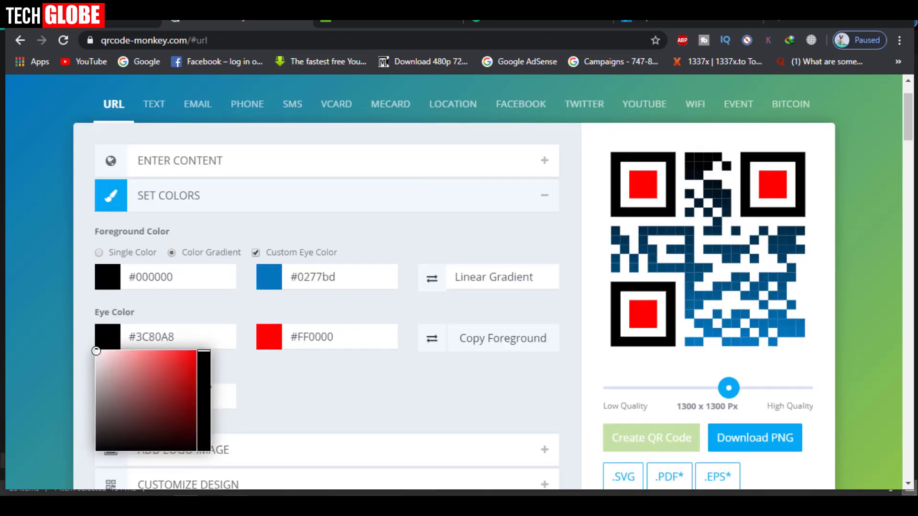
click(203, 386)
mouse_move(195, 396)
mouse_down()
mouse_move(150, 401)
mouse_move(197, 413)
mouse_up()
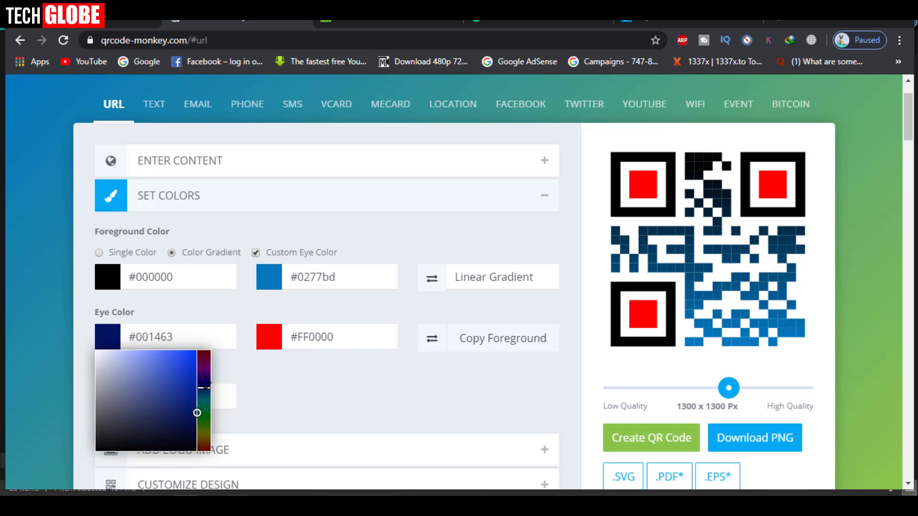
click(204, 381)
click(187, 371)
click(204, 364)
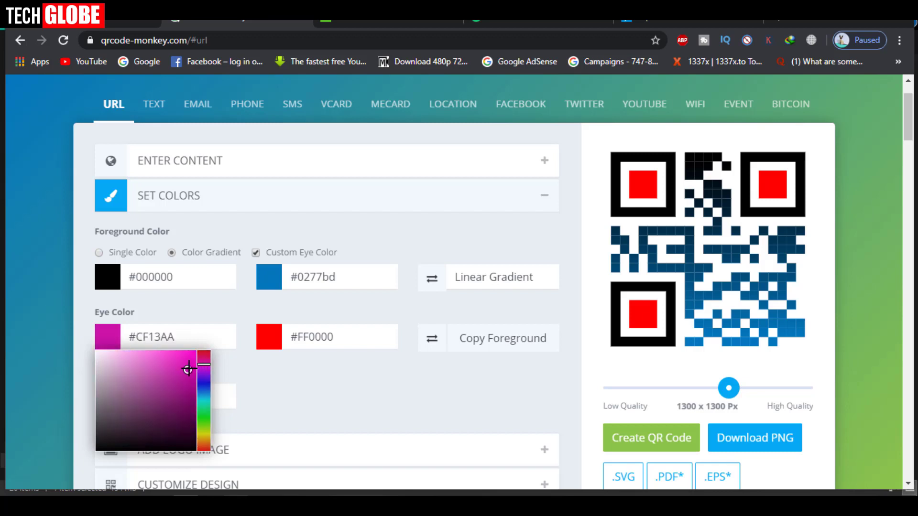
click(196, 365)
click(643, 437)
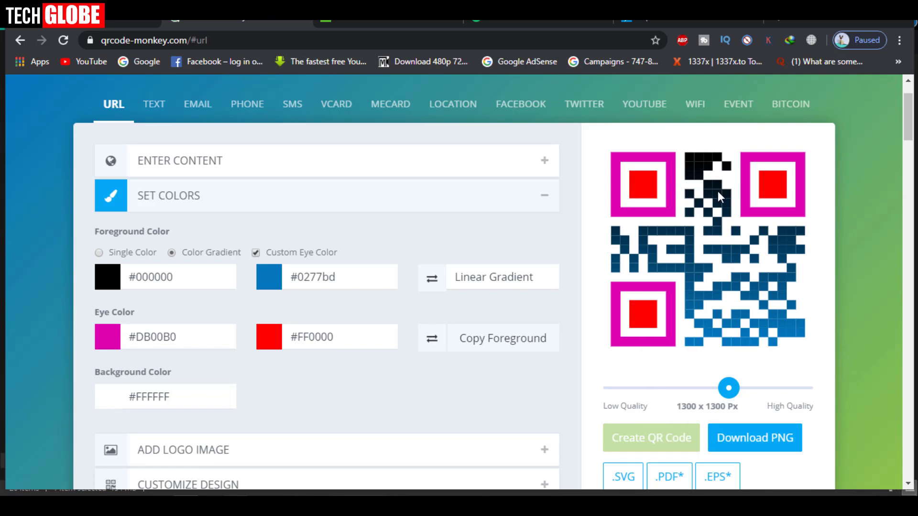
Disable the custom eye color, return the foreground to a single color, and regenerate the QR code.
click(256, 252)
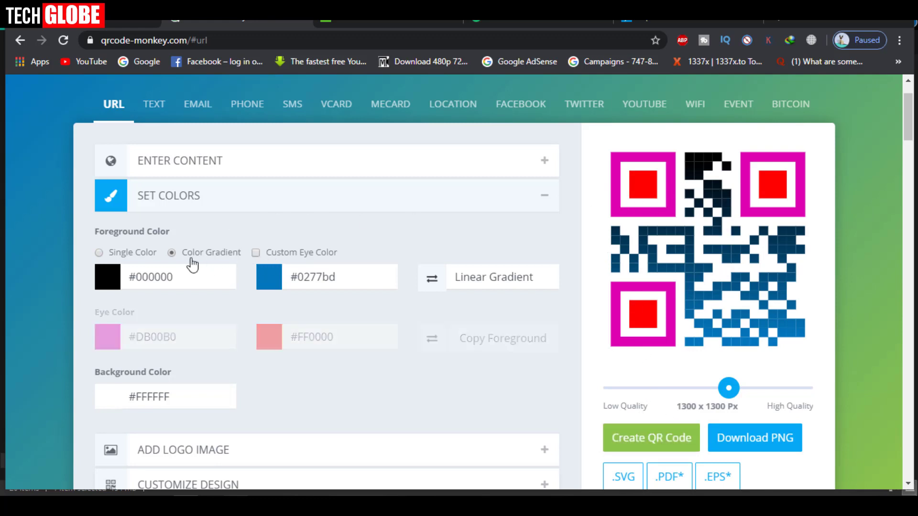
click(99, 253)
click(638, 437)
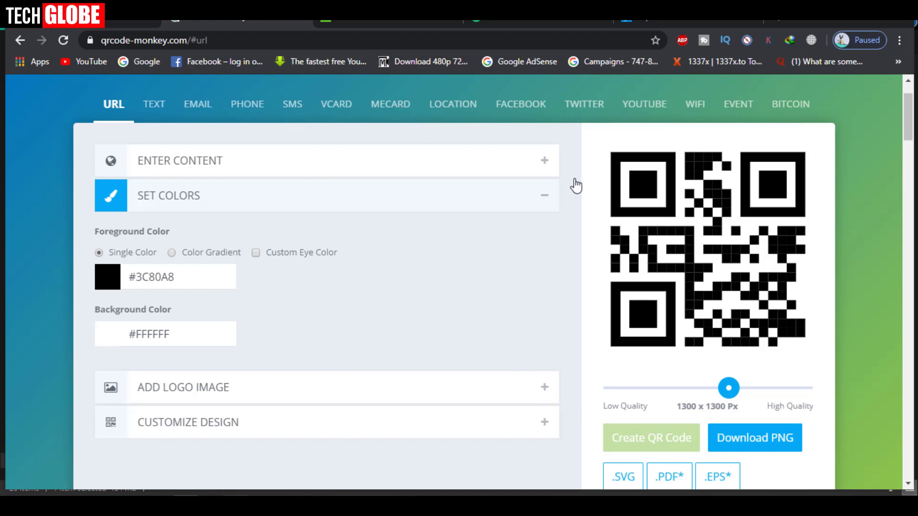
Expand the logo image options, and reload the WhatsApp Web QR code to examine its centre logo before returning to the generator.
scroll(518, 267, down, 1)
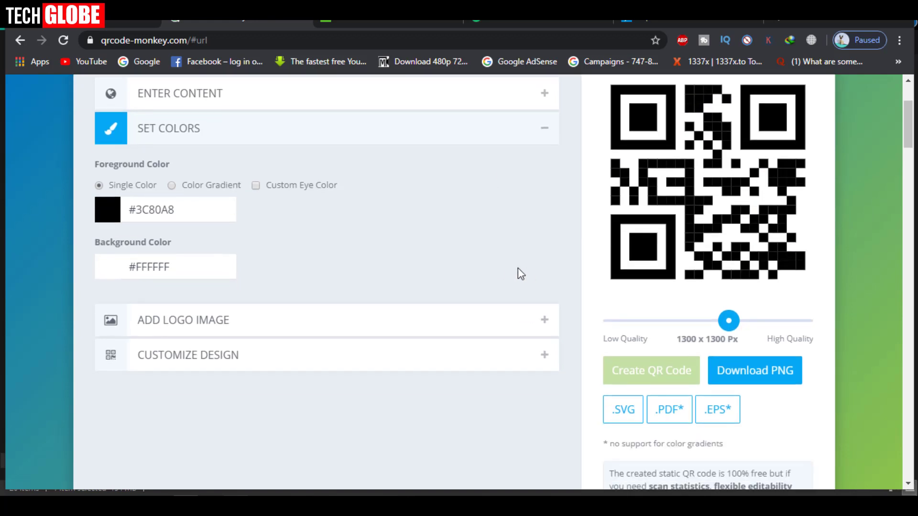
click(366, 324)
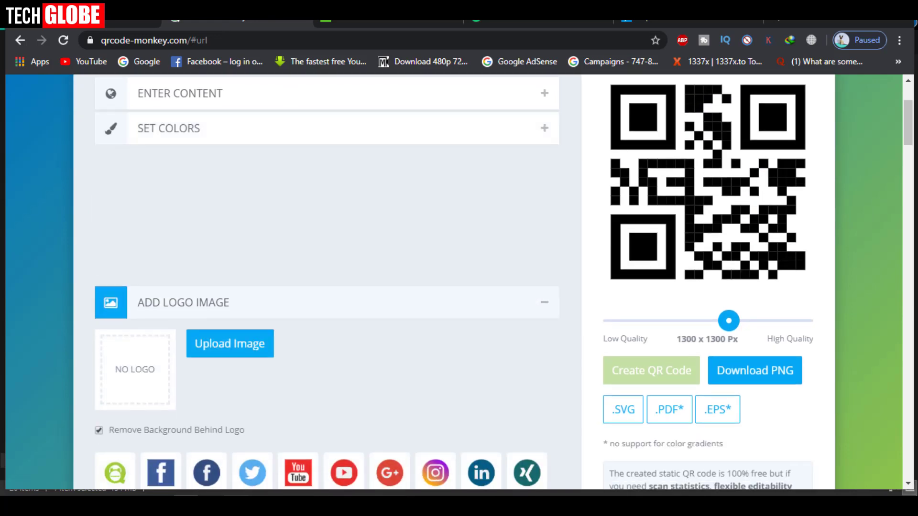
click(87, 27)
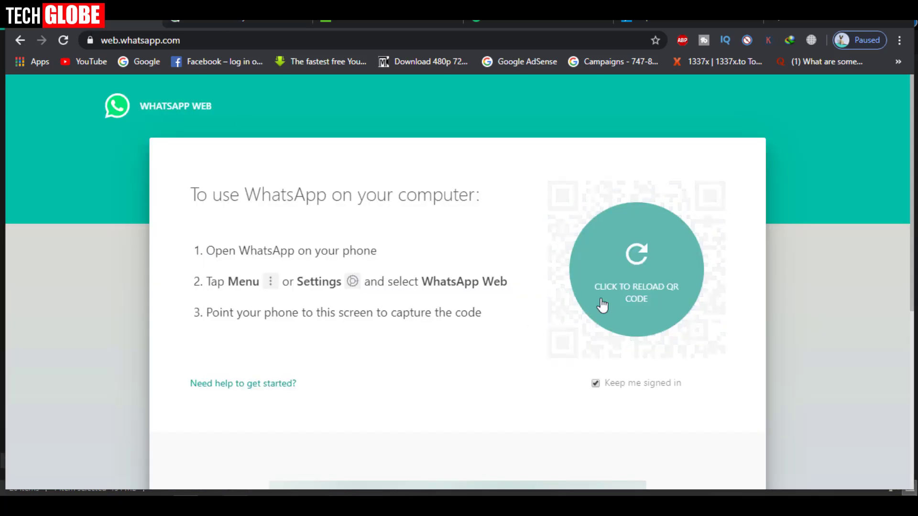
click(635, 277)
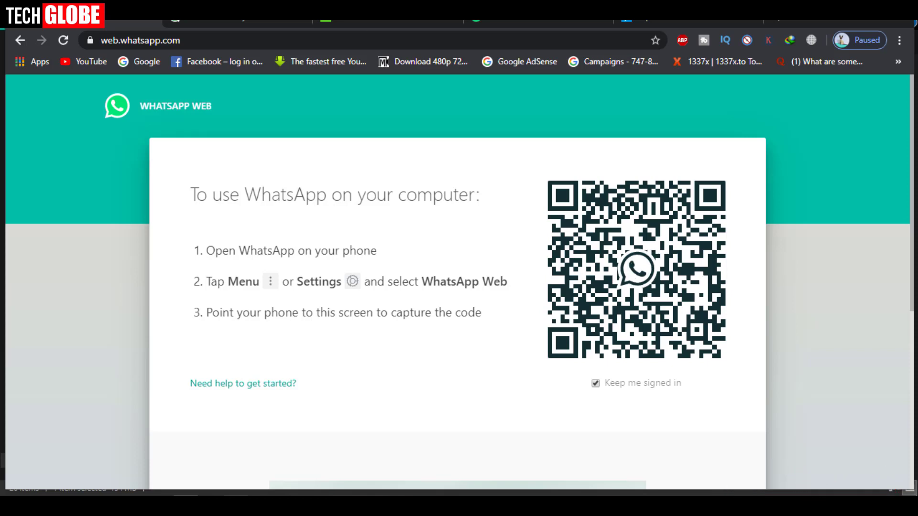
click(249, 20)
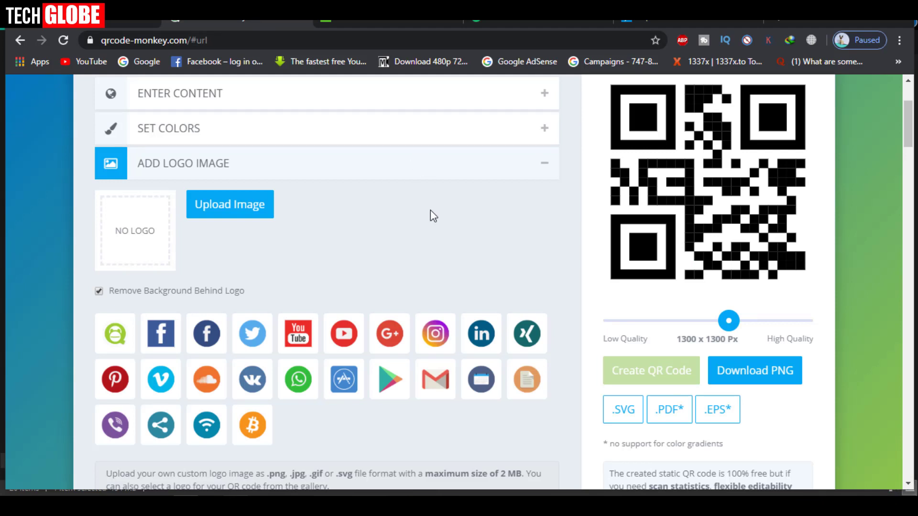
Add the round Facebook logo from the gallery and regenerate the QR code.
scroll(430, 213, down, 1)
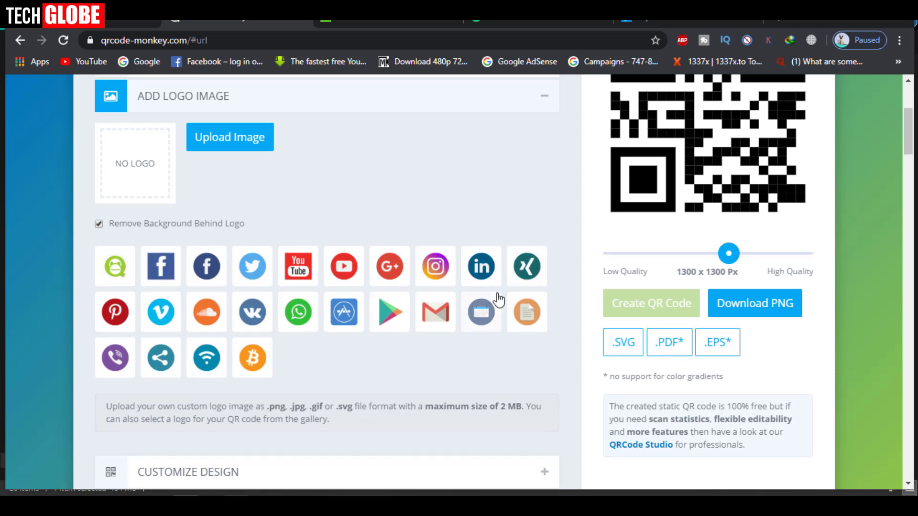
scroll(499, 300, up, 1)
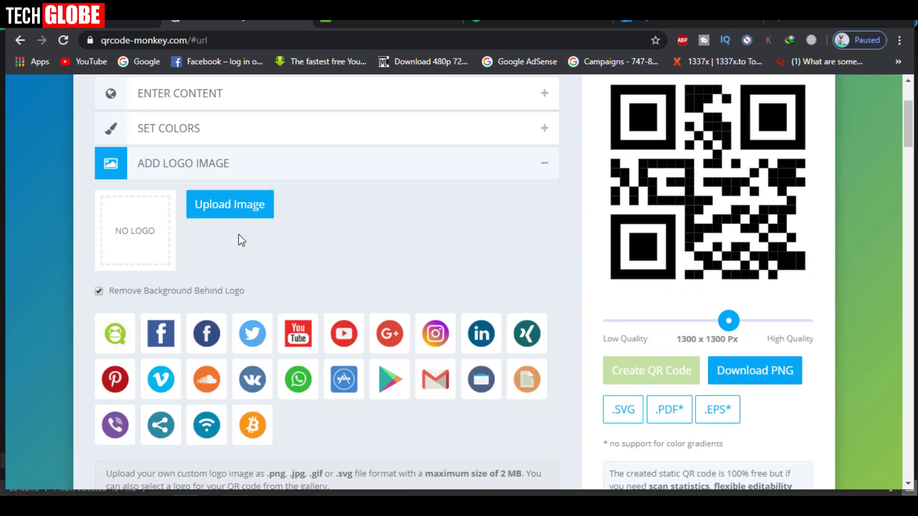
scroll(282, 256, down, 1)
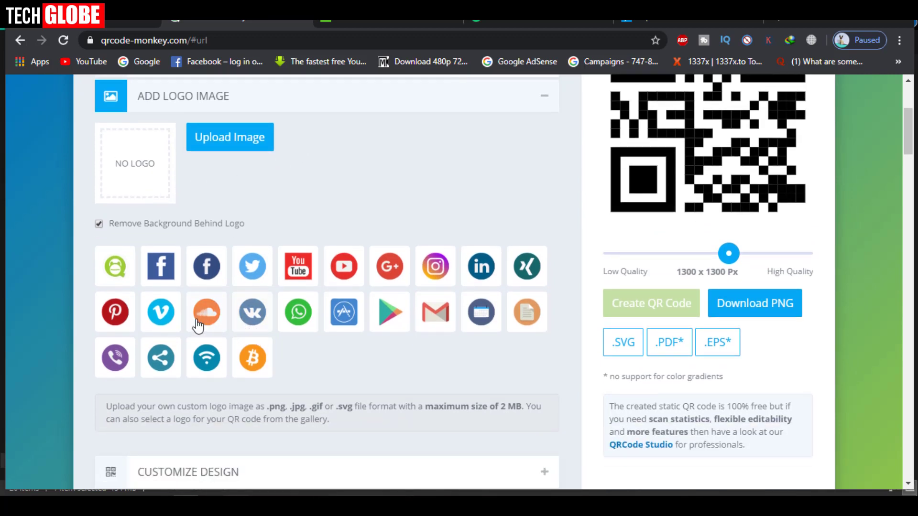
click(207, 266)
scroll(430, 287, up, 1)
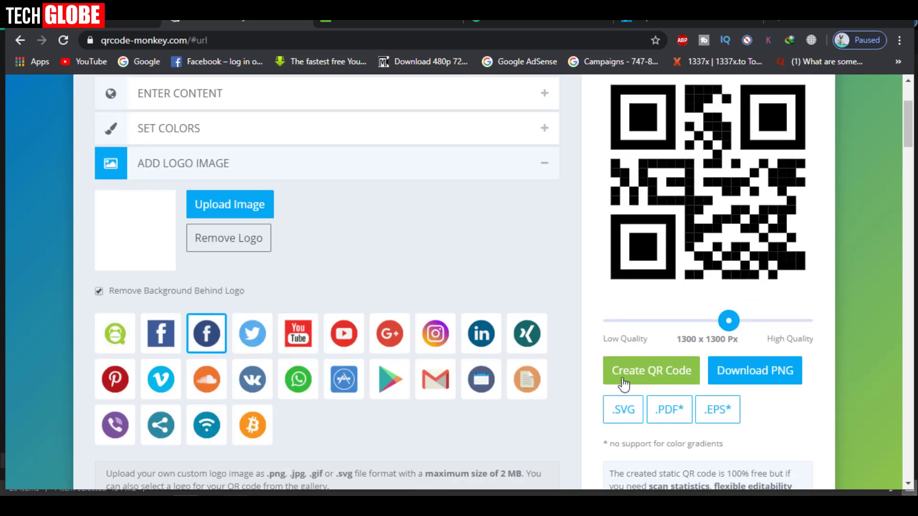
click(633, 374)
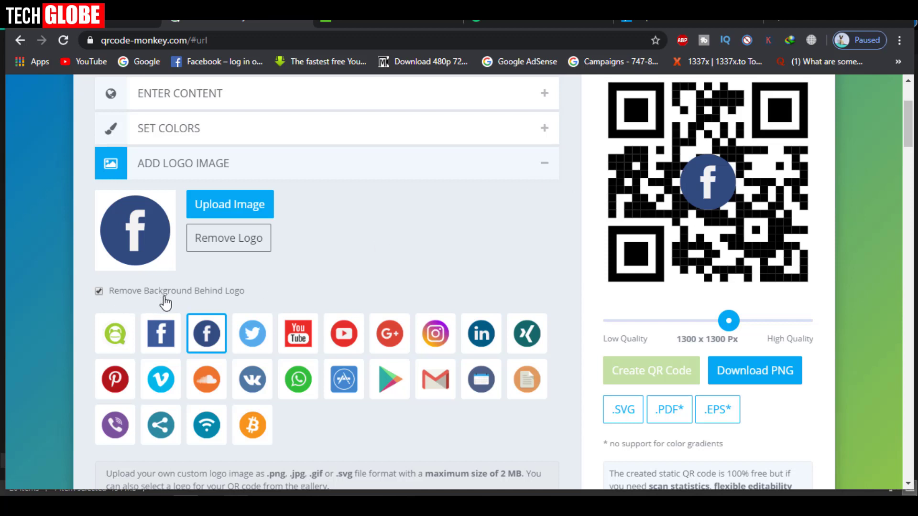
Turn off background removal behind the logo and regenerate the QR code to compare the result.
click(115, 294)
double_click(116, 293)
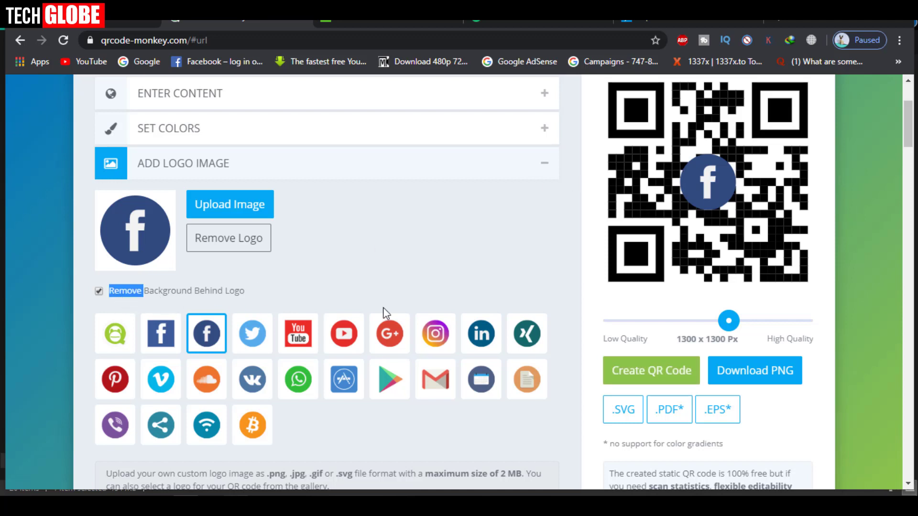
click(643, 369)
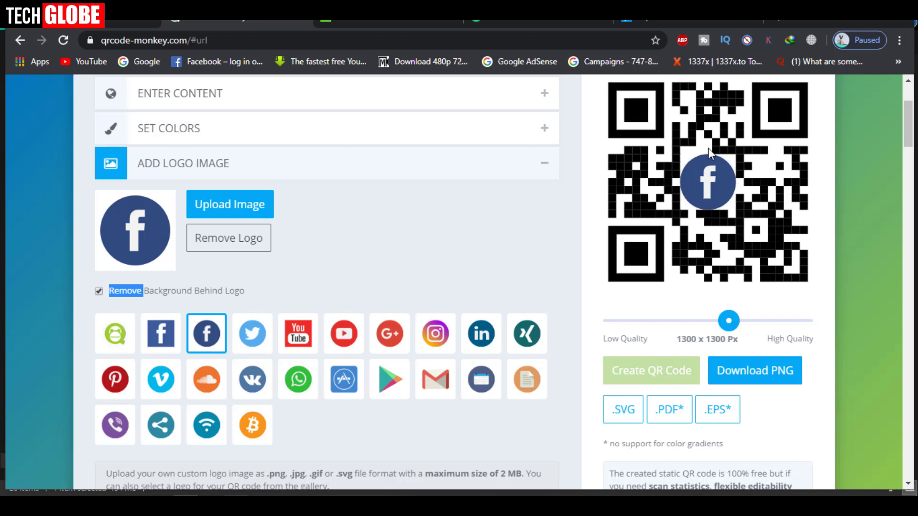
click(711, 205)
click(154, 293)
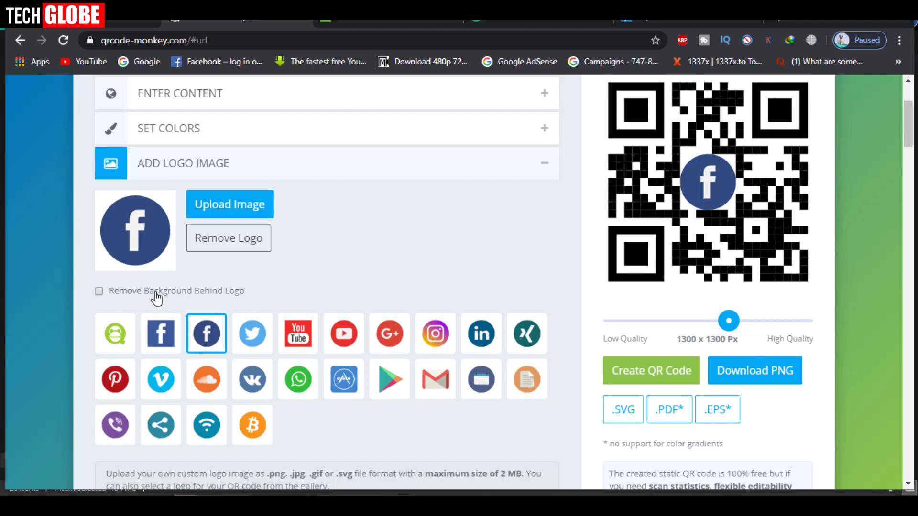
click(640, 371)
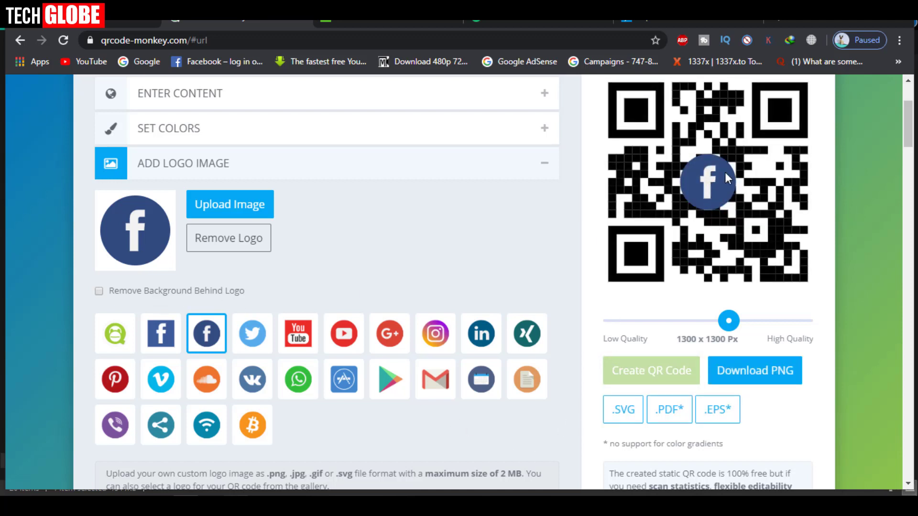
Remove the Facebook logo and regenerate the QR code.
click(245, 240)
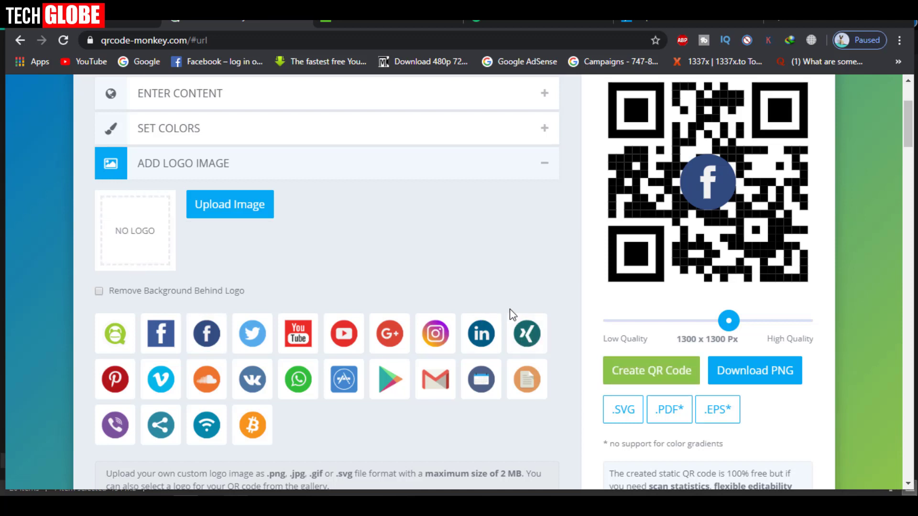
click(617, 371)
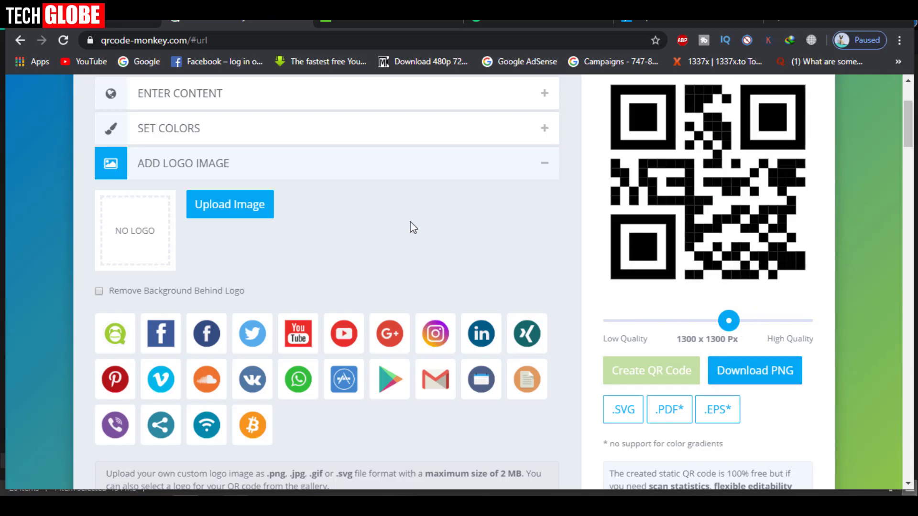
Open the design customization options and look over the body, eye frame and eye ball shapes.
scroll(409, 226, down, 4)
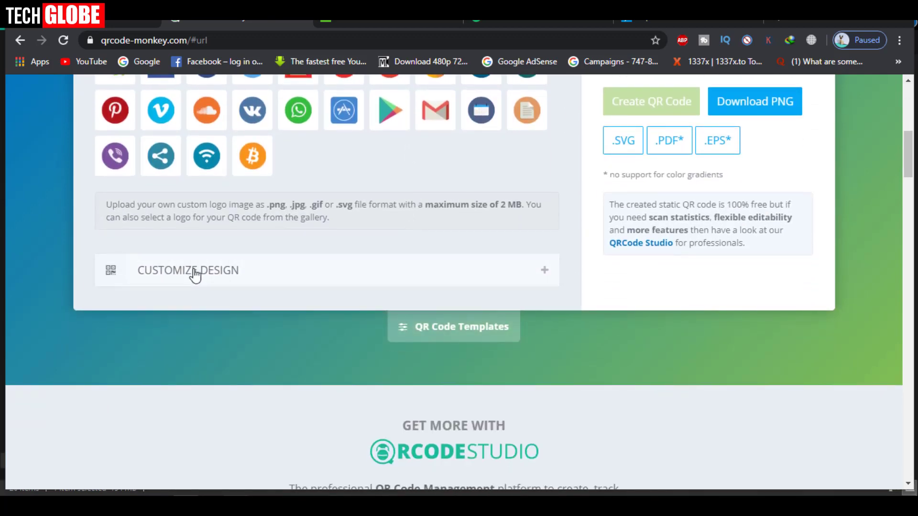
click(241, 280)
scroll(252, 287, down, 5)
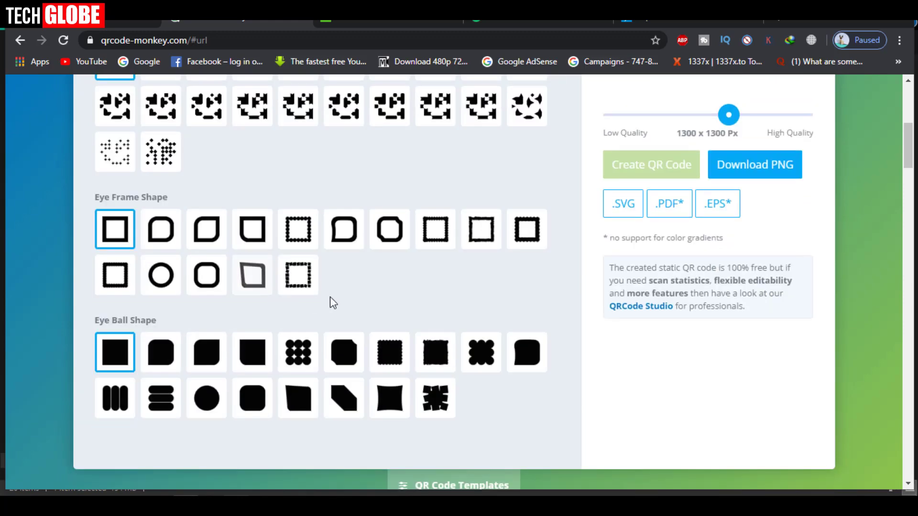
scroll(335, 301, up, 5)
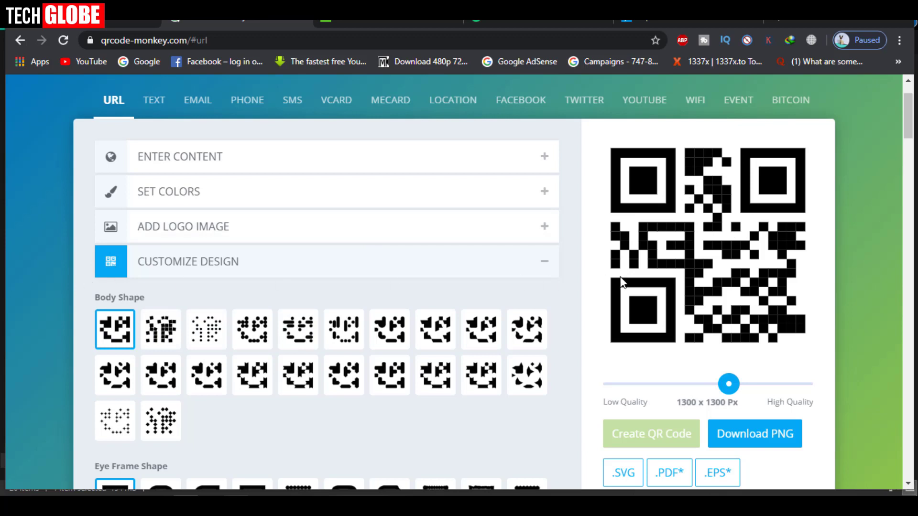
Try the tilted-squares body shape, and replace it with the vertical rounded-bars shape, regenerating the QR code for each.
click(160, 329)
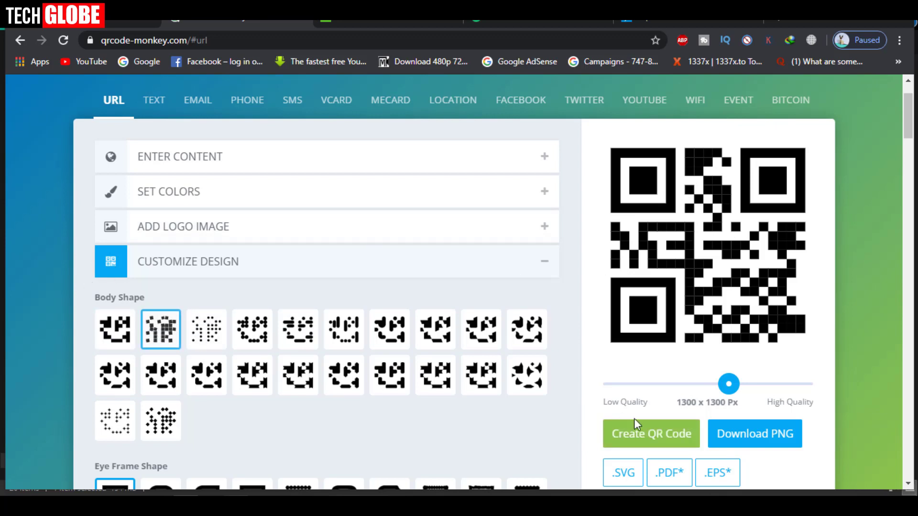
click(652, 430)
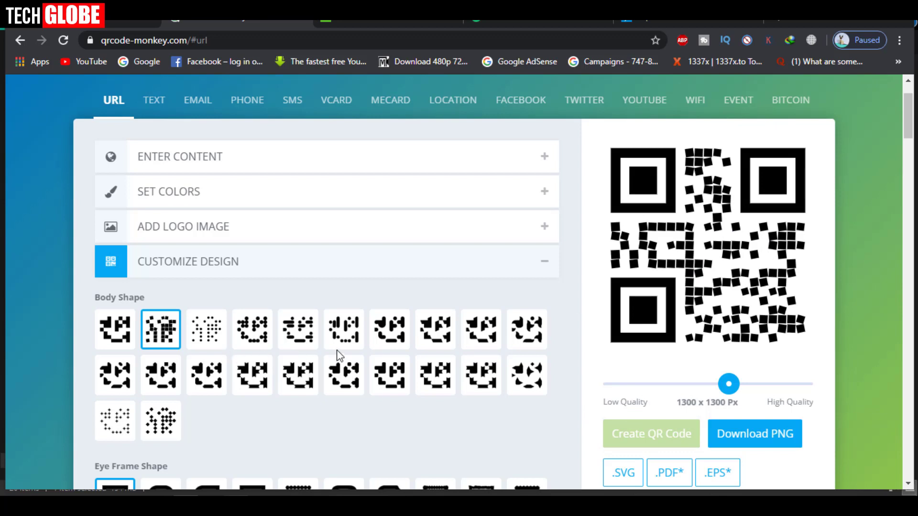
click(343, 330)
click(652, 433)
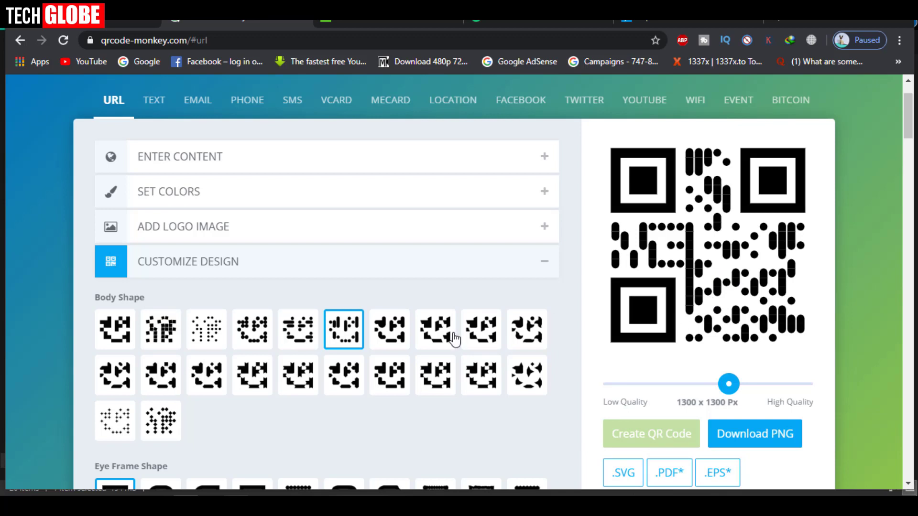
Set the eye ball shape to the three-by-three grid of circles and regenerate the QR code.
scroll(443, 334, down, 1)
scroll(500, 277, up, 1)
scroll(642, 309, down, 2)
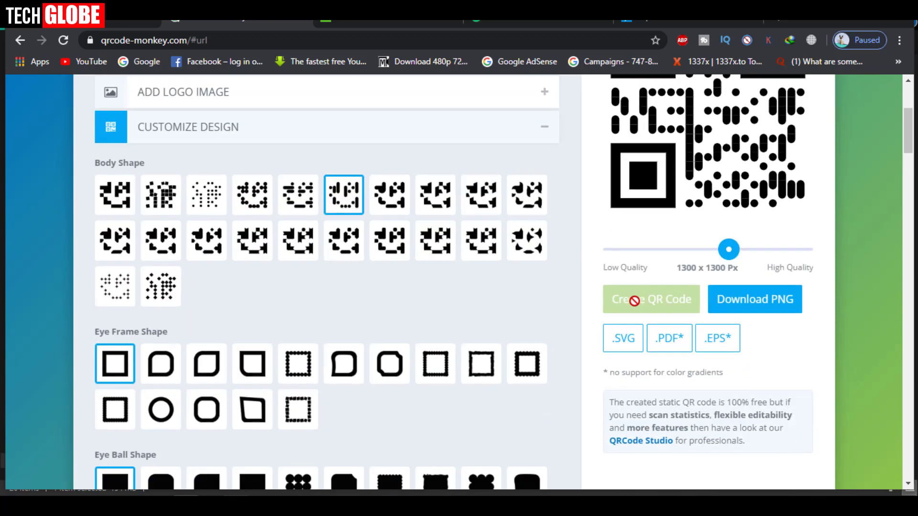
scroll(634, 300, up, 2)
scroll(545, 308, down, 4)
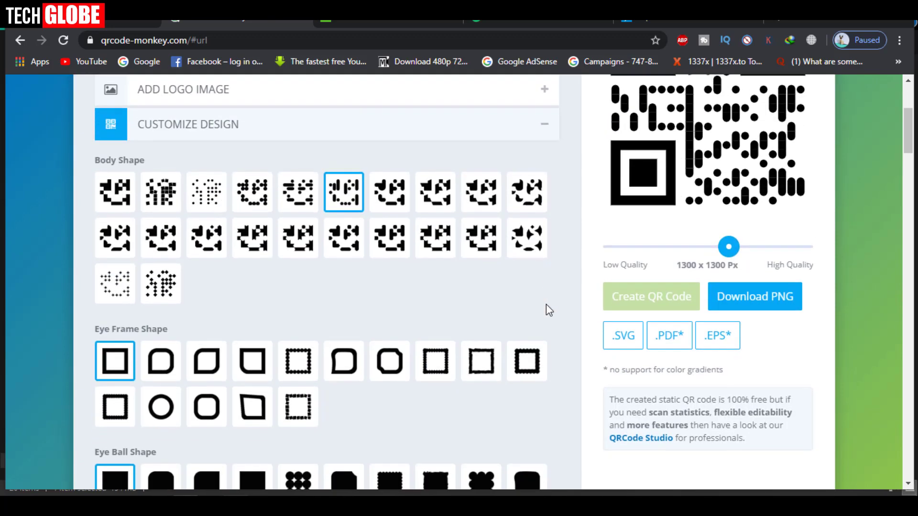
scroll(474, 373, up, 5)
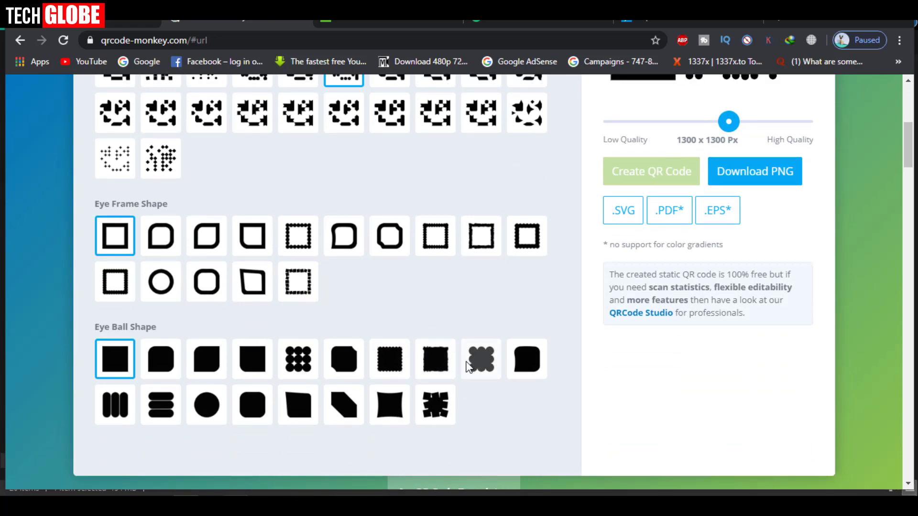
scroll(763, 193, down, 2)
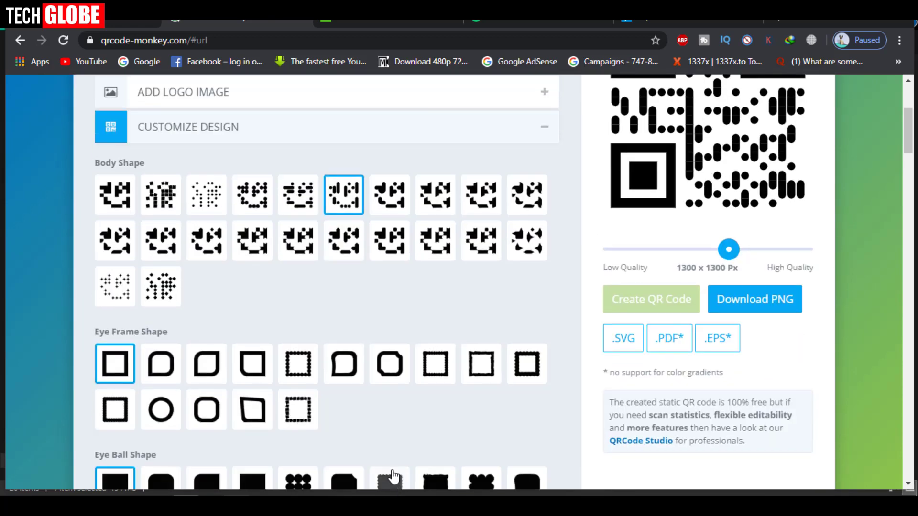
scroll(287, 478, down, 1)
click(300, 428)
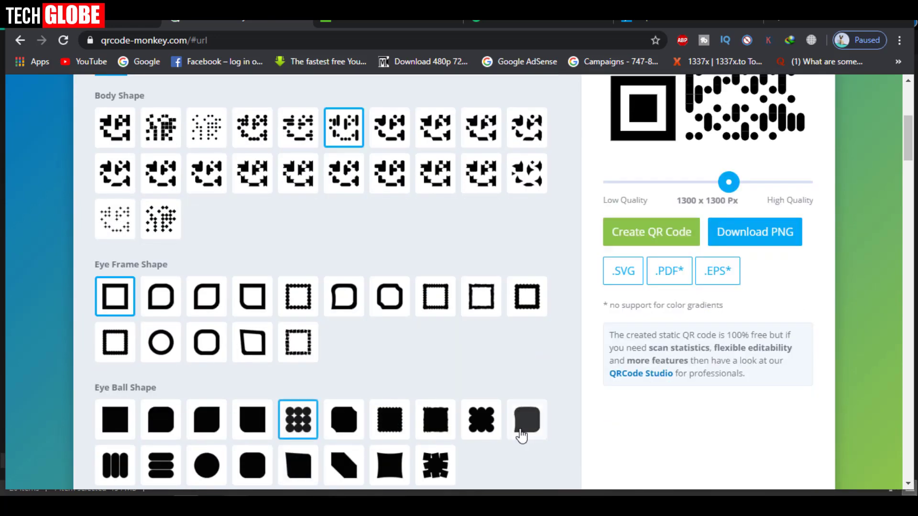
scroll(572, 420, up, 2)
click(676, 366)
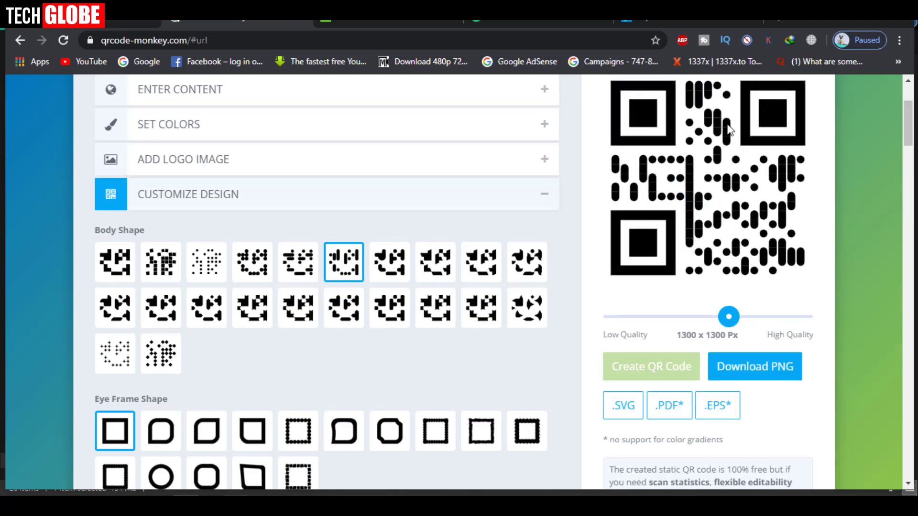
scroll(703, 188, up, 2)
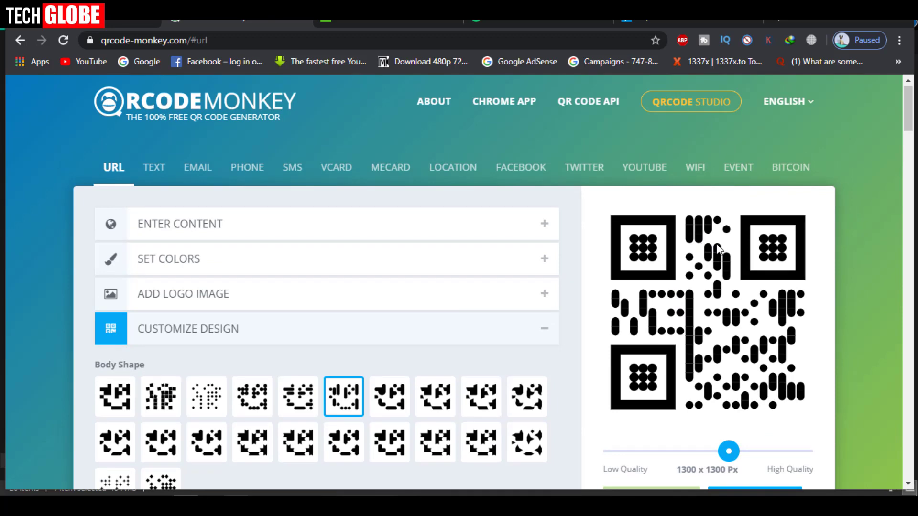
Download the QR code as a PNG, open qr-code.png to view it, and close the image viewer.
scroll(717, 249, down, 3)
scroll(621, 266, up, 2)
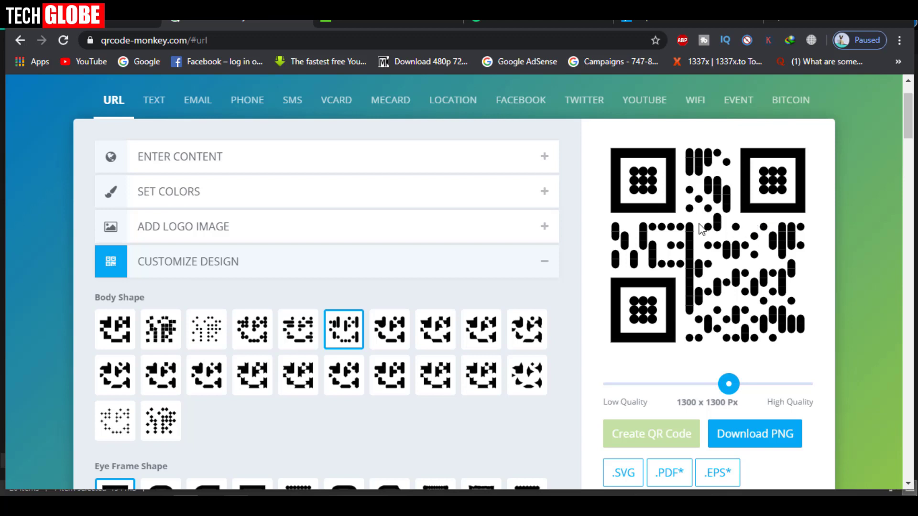
scroll(701, 228, down, 1)
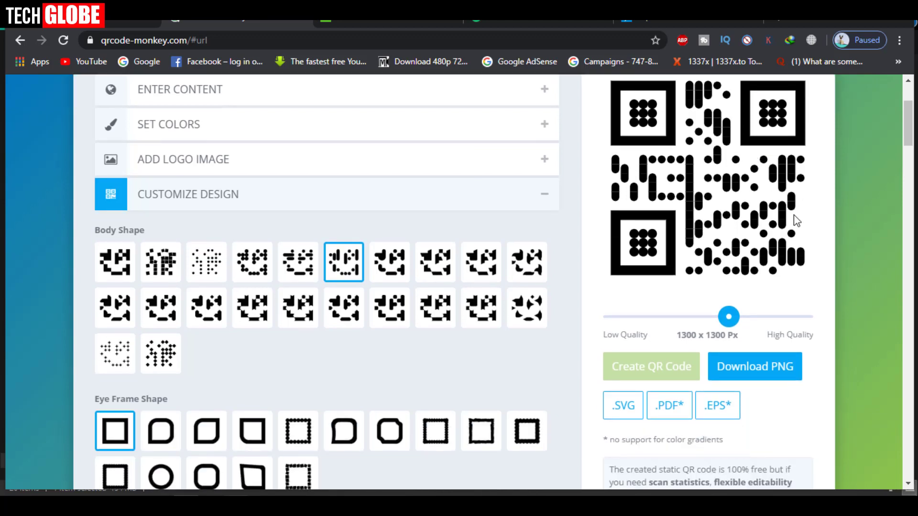
scroll(795, 216, down, 1)
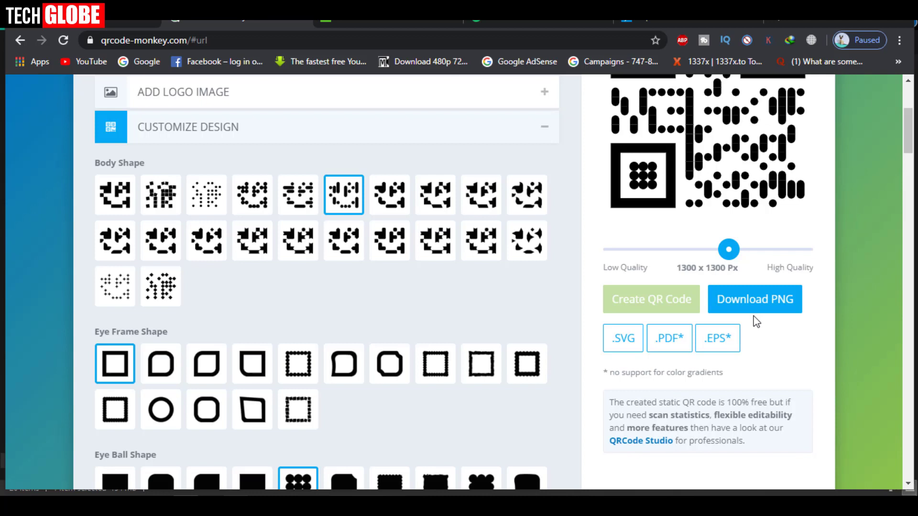
click(753, 301)
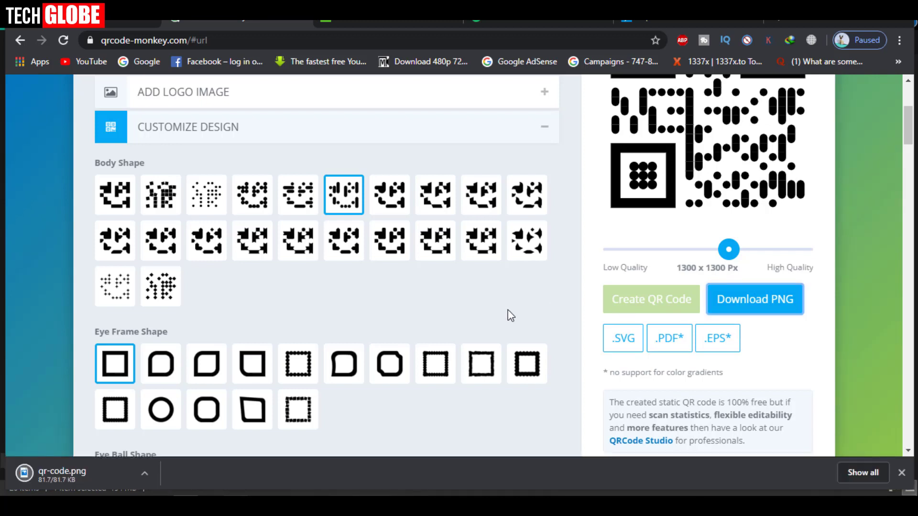
click(91, 477)
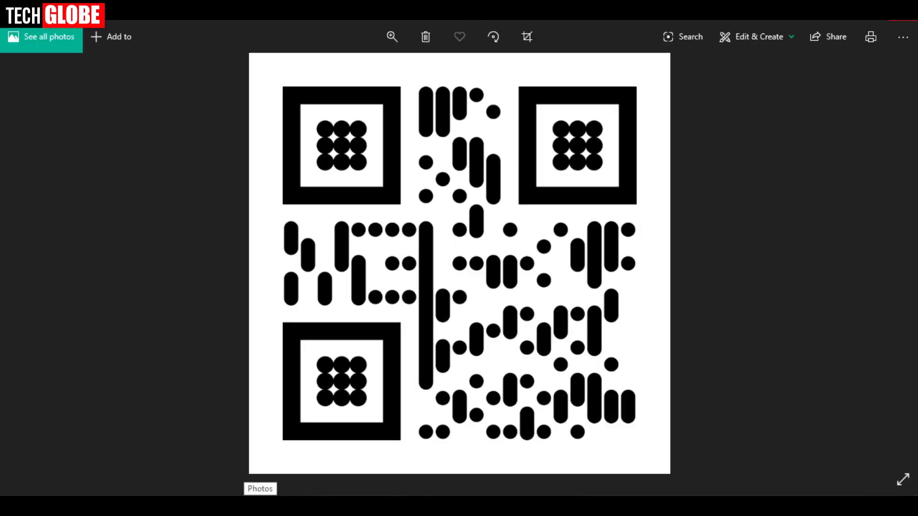
click(903, 14)
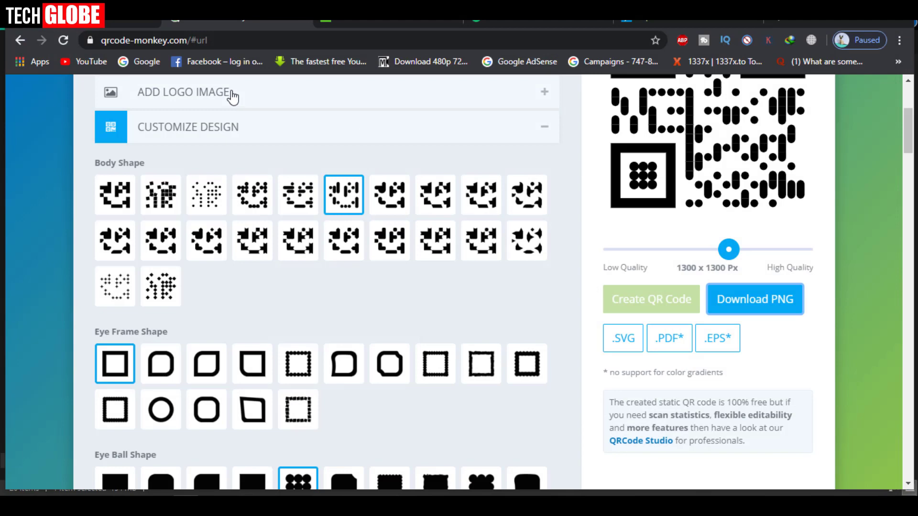
Switch to the Fiverr results for "qr code jobs" and look over the QR code gigs and their starting prices.
click(303, 20)
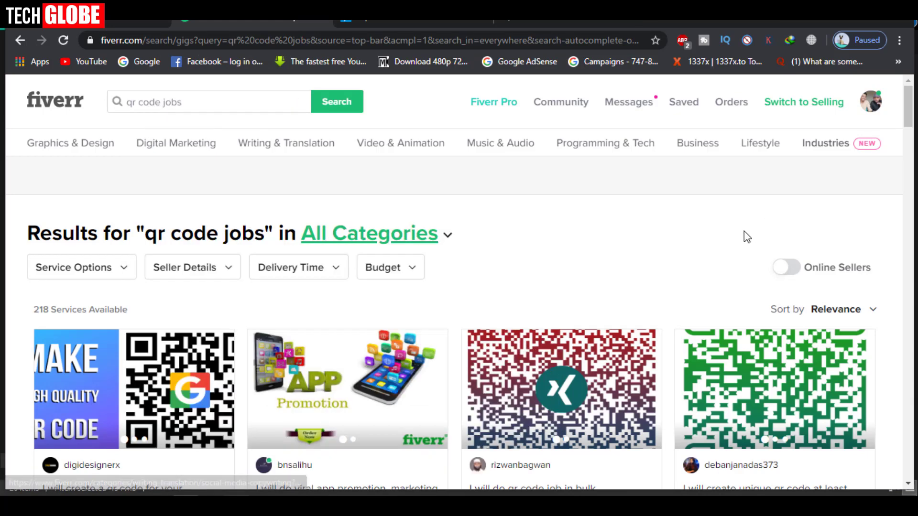
scroll(739, 233, down, 3)
scroll(92, 283, down, 2)
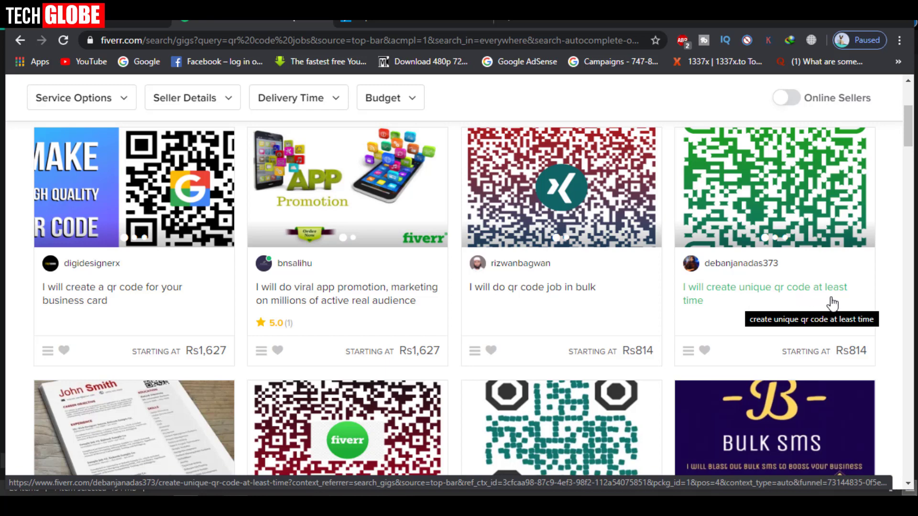
scroll(831, 303, down, 4)
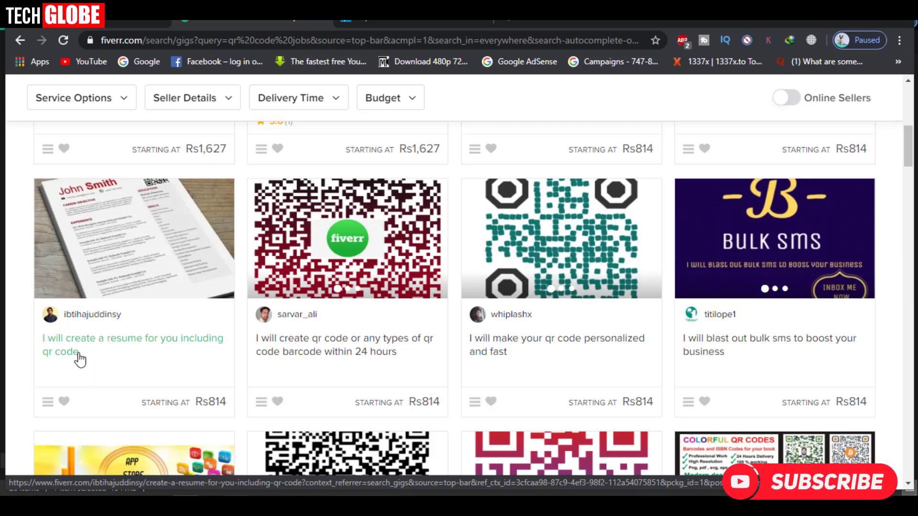
scroll(154, 302, down, 1)
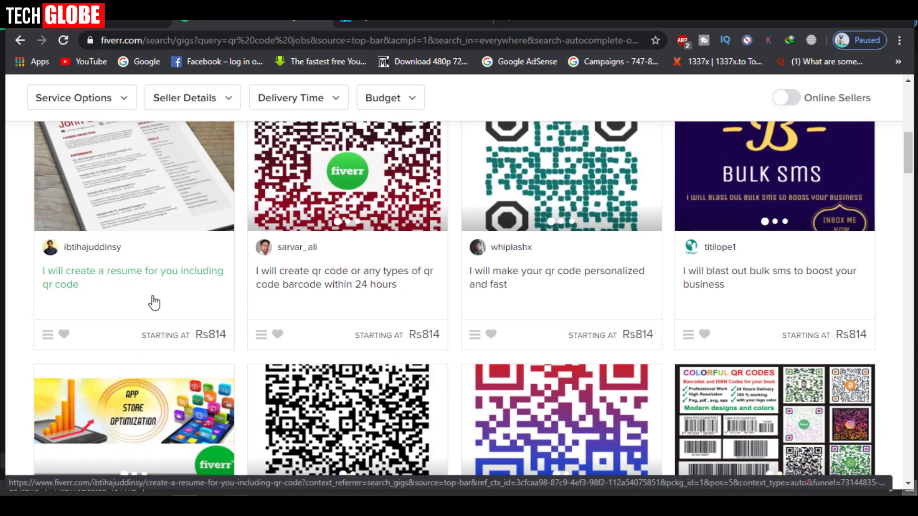
scroll(180, 300, up, 2)
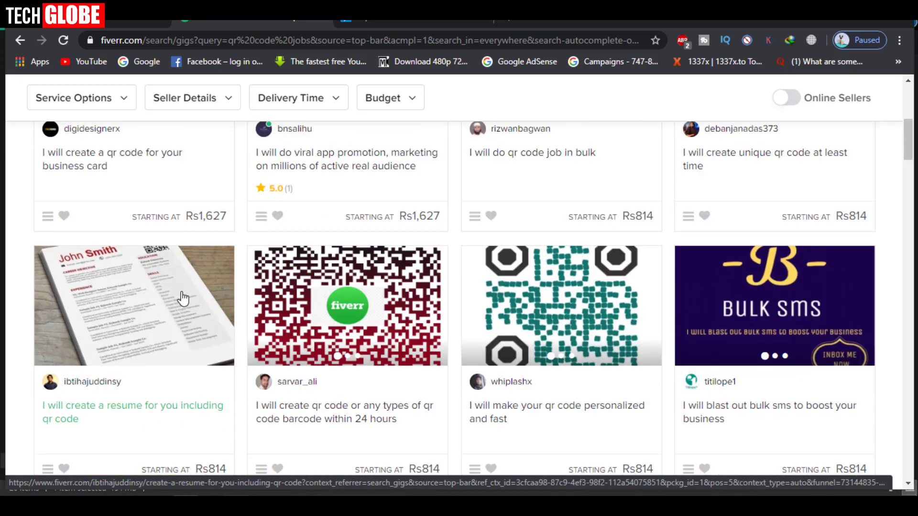
scroll(183, 299, down, 1)
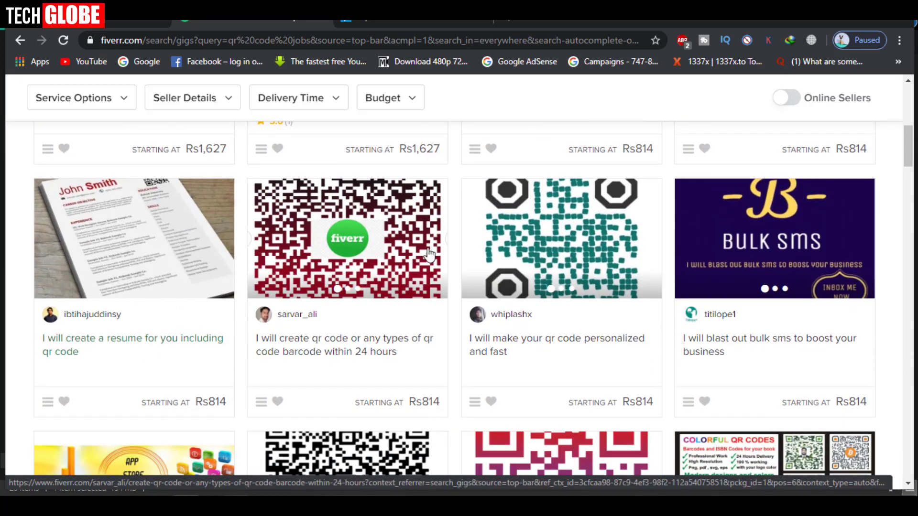
scroll(427, 254, down, 2)
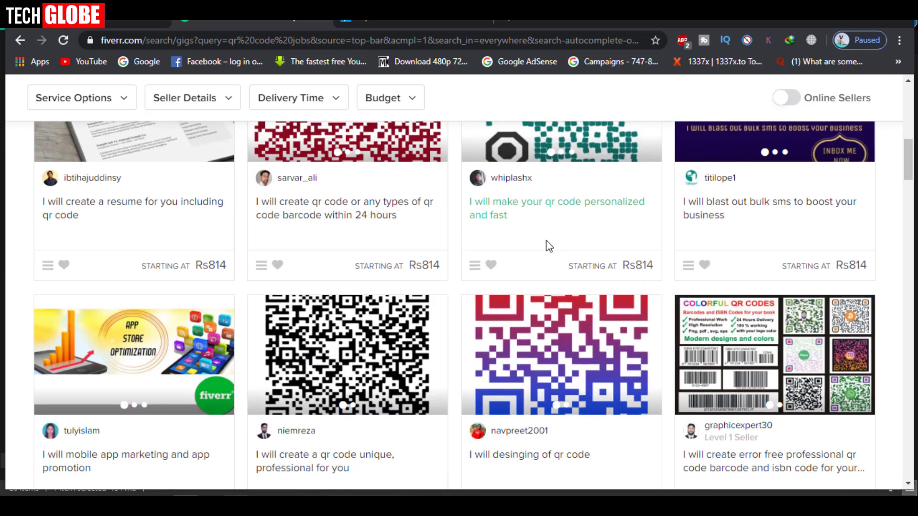
scroll(547, 244, down, 3)
scroll(547, 244, down, 3)
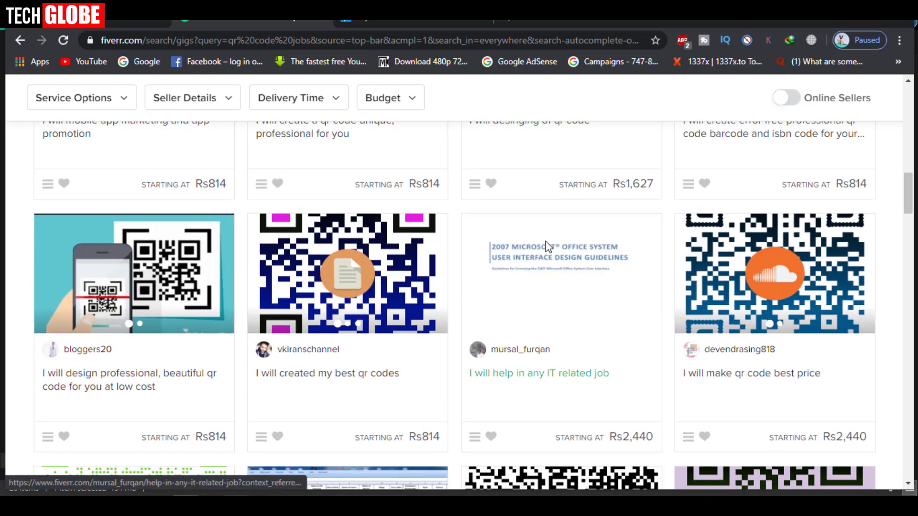
scroll(547, 245, down, 3)
scroll(547, 245, up, 4)
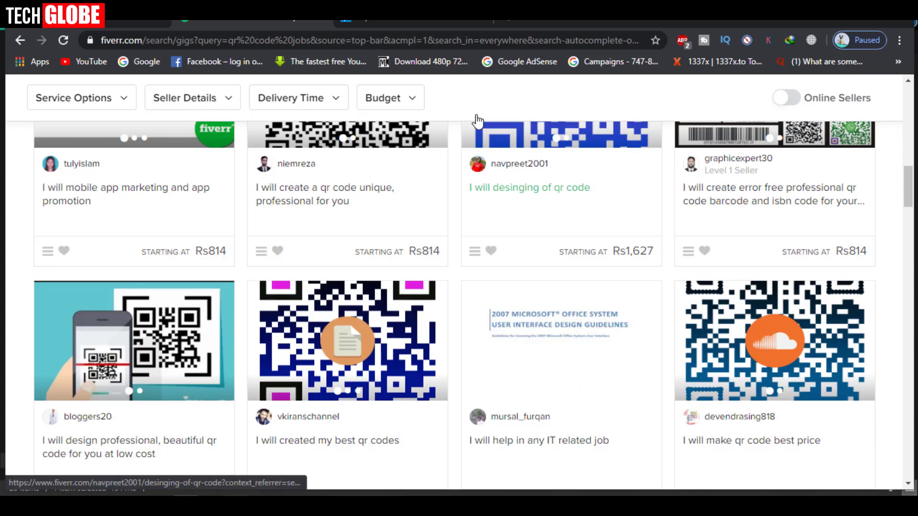
Switch to the Freelancer job listings for "qrcode" and review the posted projects and their average bids.
click(425, 23)
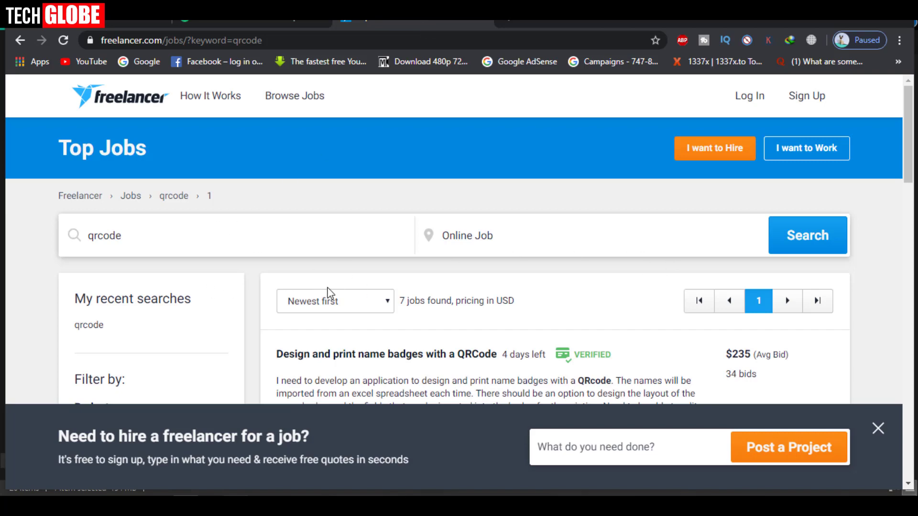
scroll(336, 278, down, 5)
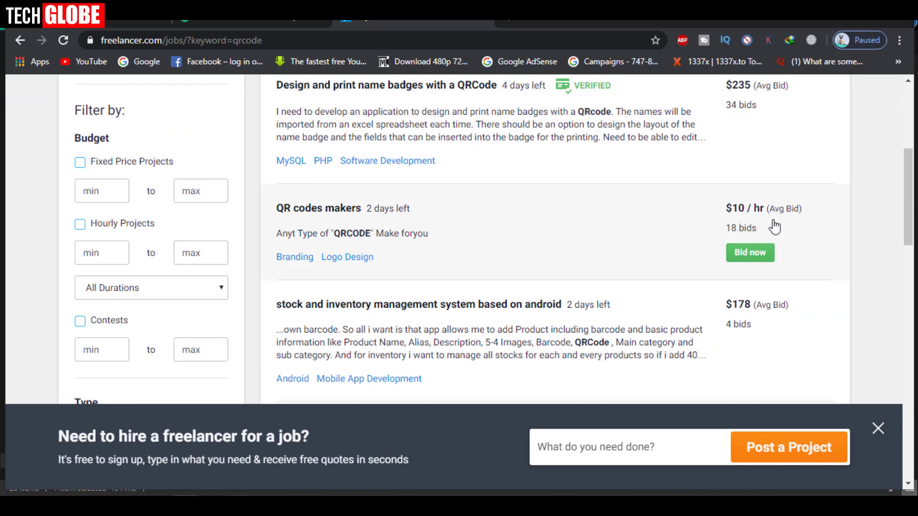
scroll(765, 230, down, 2)
scroll(689, 246, up, 7)
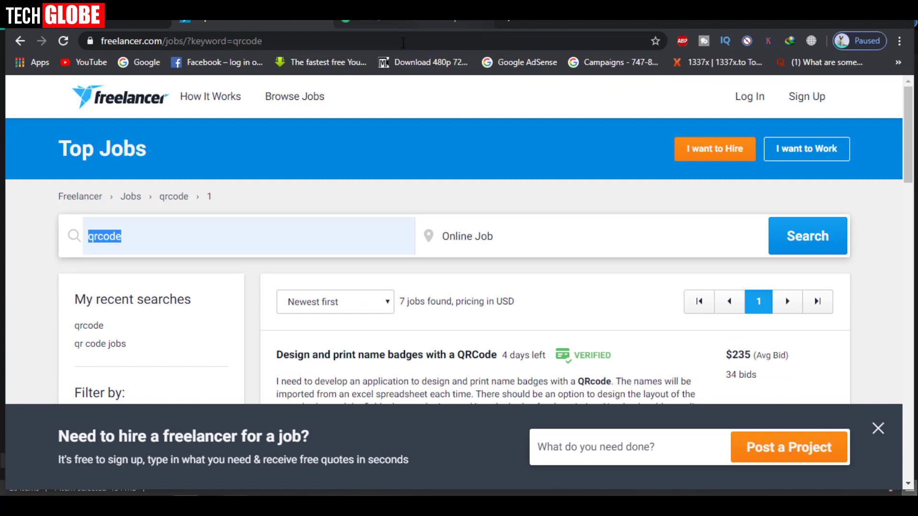
Switch to the Fiverr results for "qr code" and survey the gigs down to the page numbers at the list's end.
click(412, 21)
scroll(430, 182, down, 3)
scroll(386, 185, up, 5)
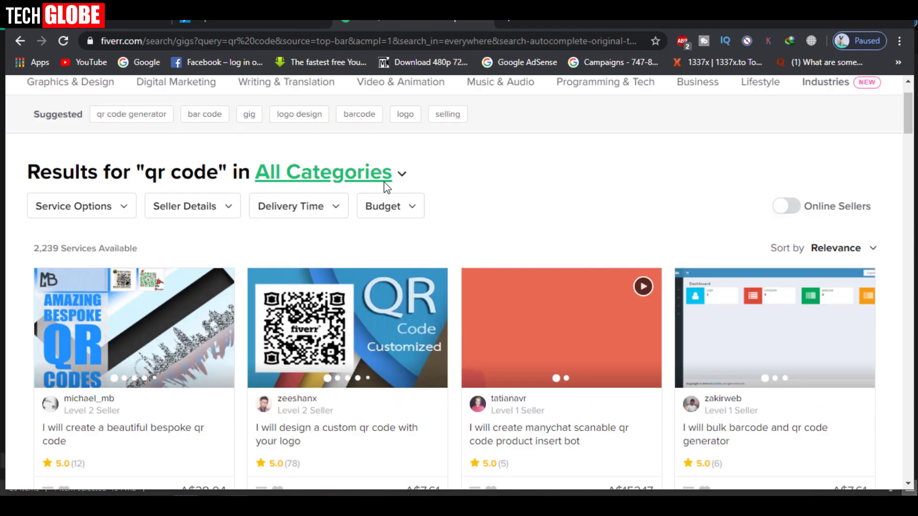
scroll(334, 206, down, 7)
scroll(362, 210, down, 20)
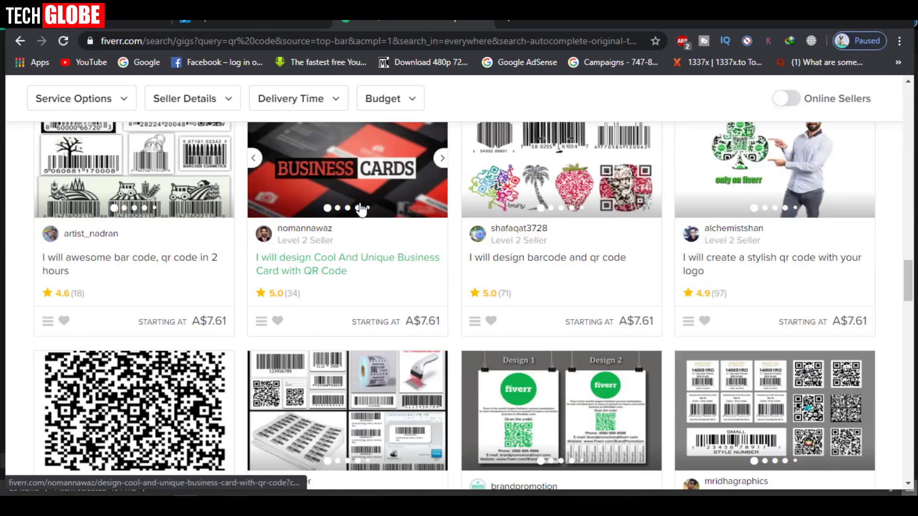
scroll(358, 209, down, 3)
scroll(359, 209, up, 9)
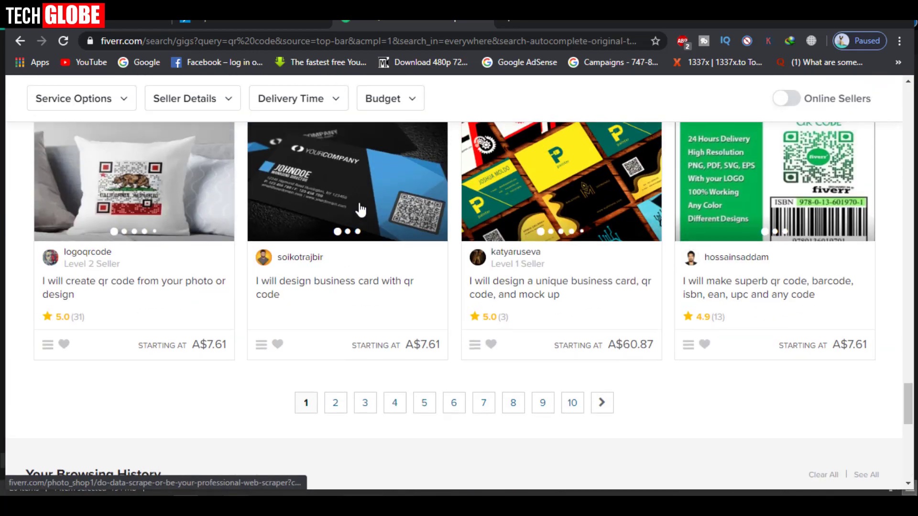
scroll(361, 215, down, 3)
scroll(598, 277, up, 2)
scroll(605, 273, down, 2)
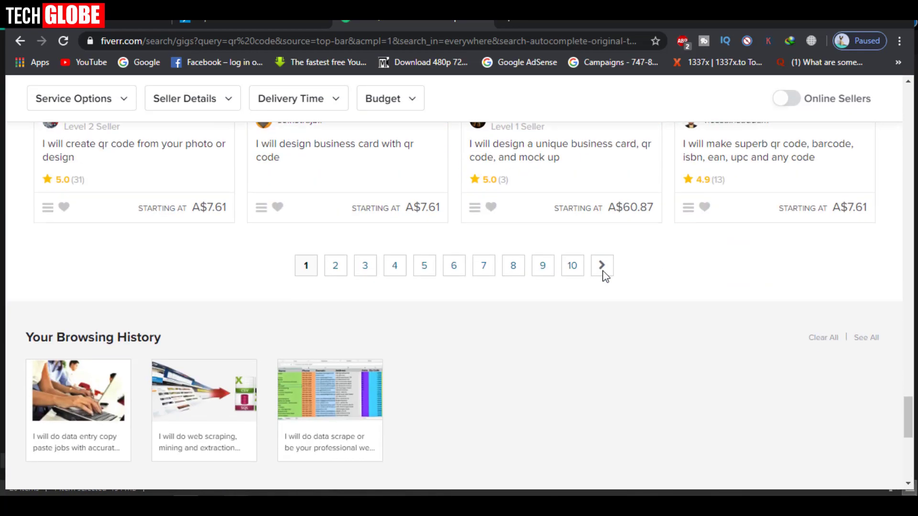
Examine the "qr code" gigs' titles, ratings and starting prices from the end of the list back to the first row.
scroll(543, 257, up, 9)
scroll(486, 258, down, 3)
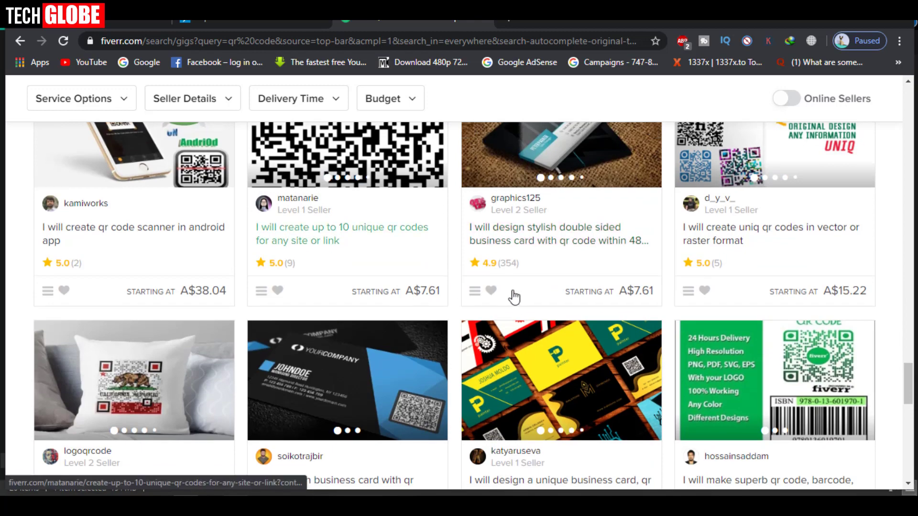
scroll(670, 292, up, 4)
scroll(665, 293, up, 3)
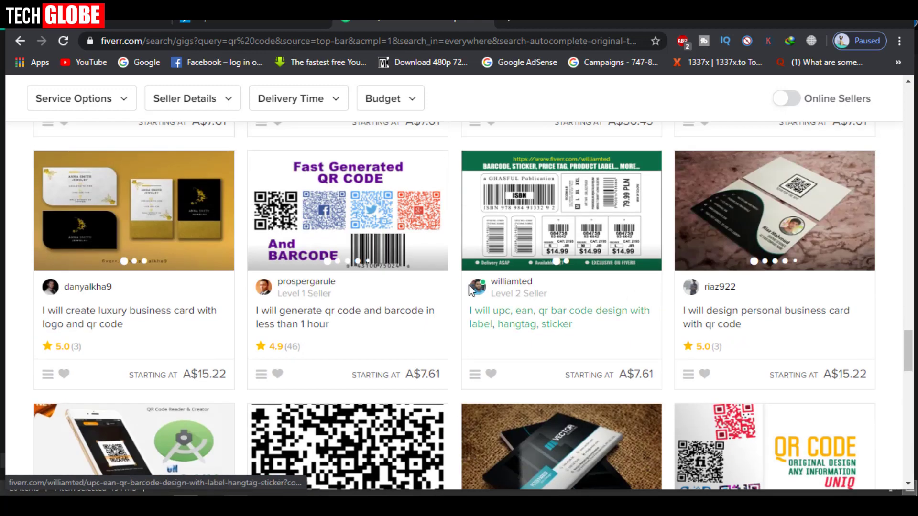
scroll(470, 286, up, 5)
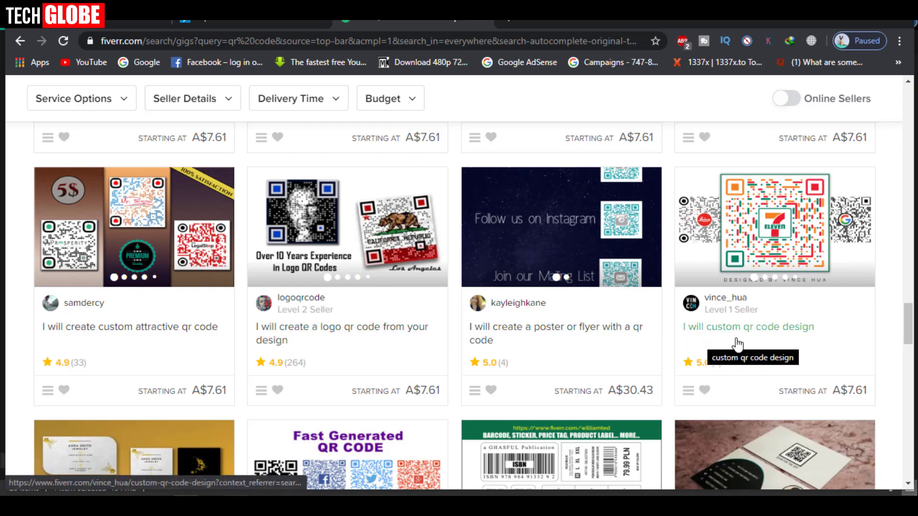
scroll(564, 359, up, 10)
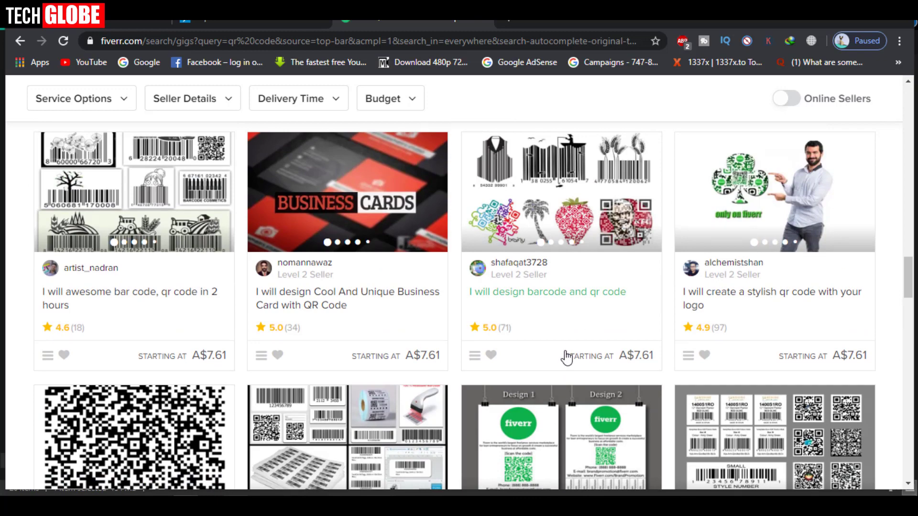
scroll(287, 337, up, 4)
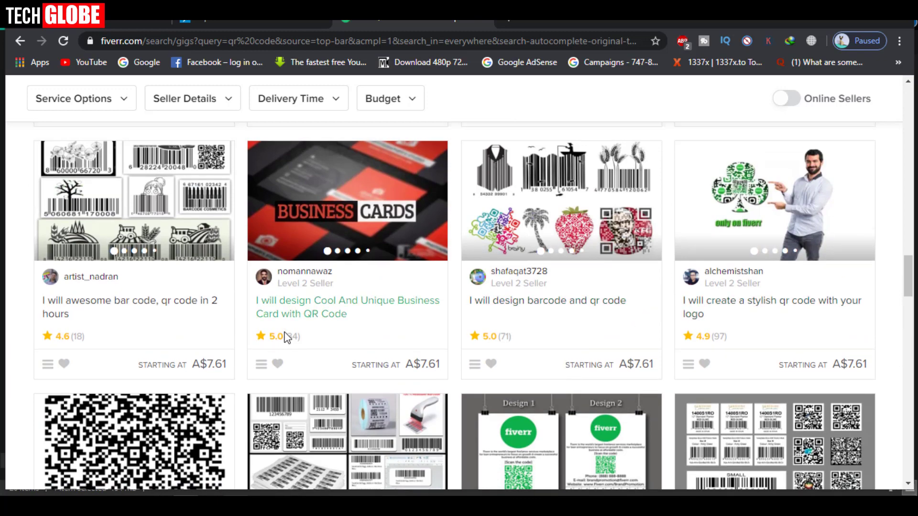
scroll(284, 331, up, 2)
scroll(594, 328, up, 4)
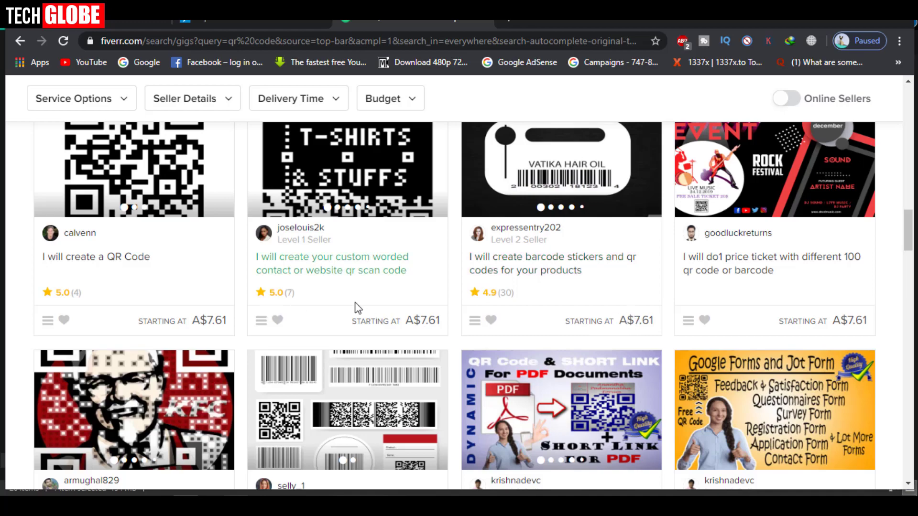
scroll(356, 308, up, 11)
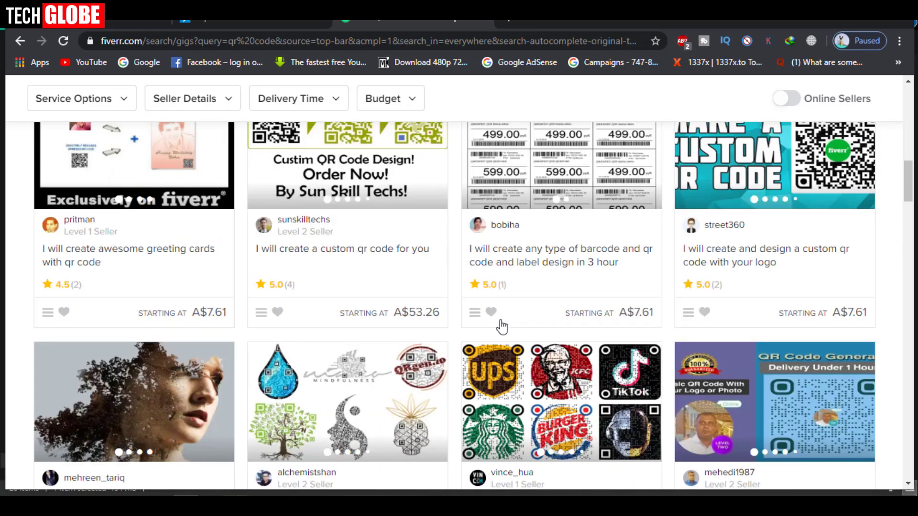
scroll(502, 327, up, 2)
scroll(507, 344, up, 4)
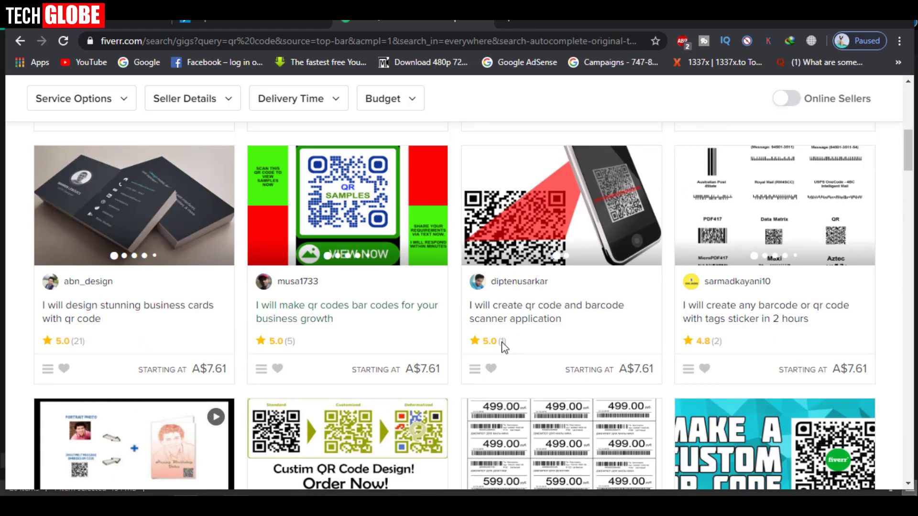
scroll(331, 314, up, 5)
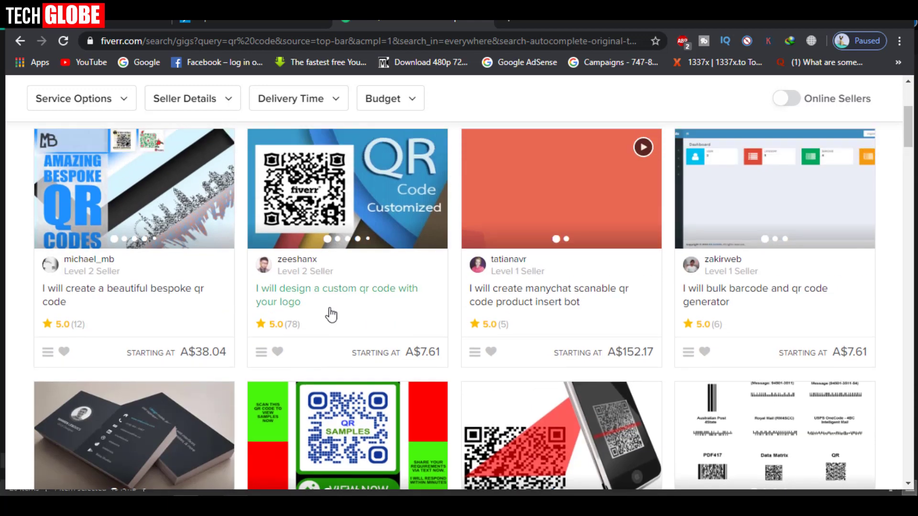
scroll(331, 315, up, 4)
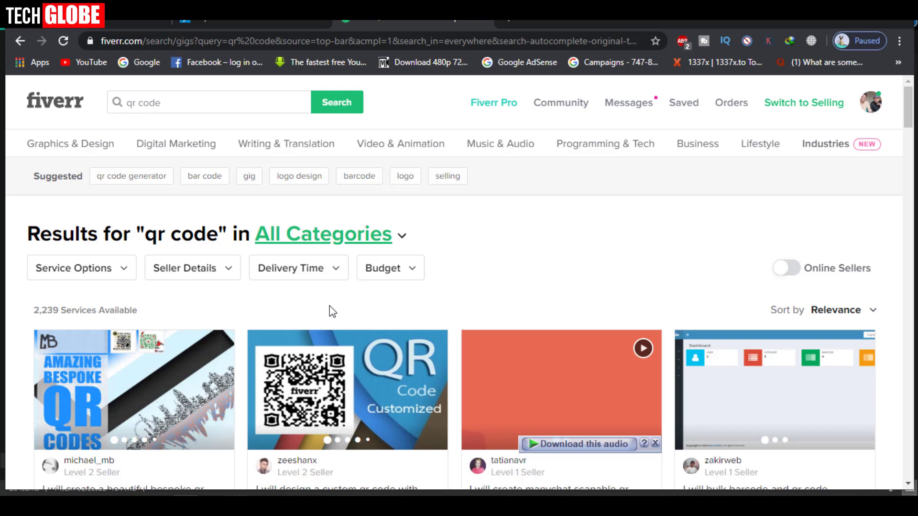
scroll(332, 312, down, 4)
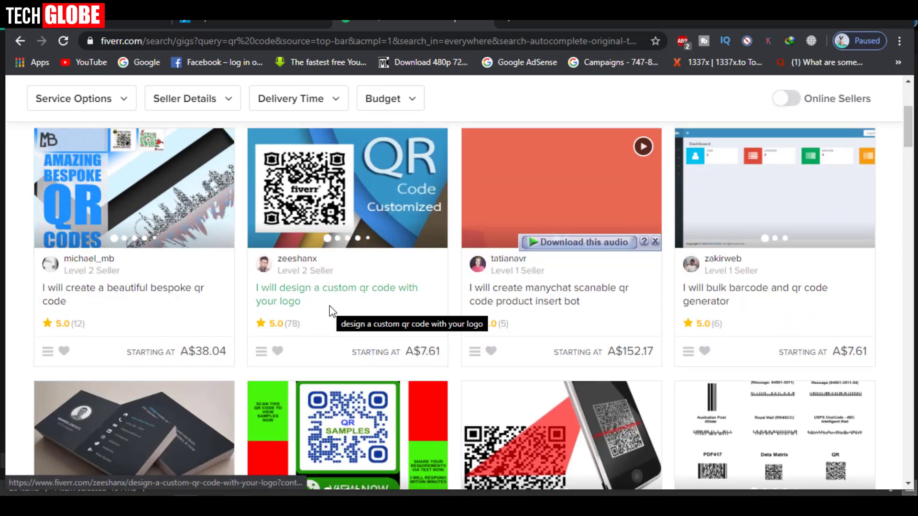